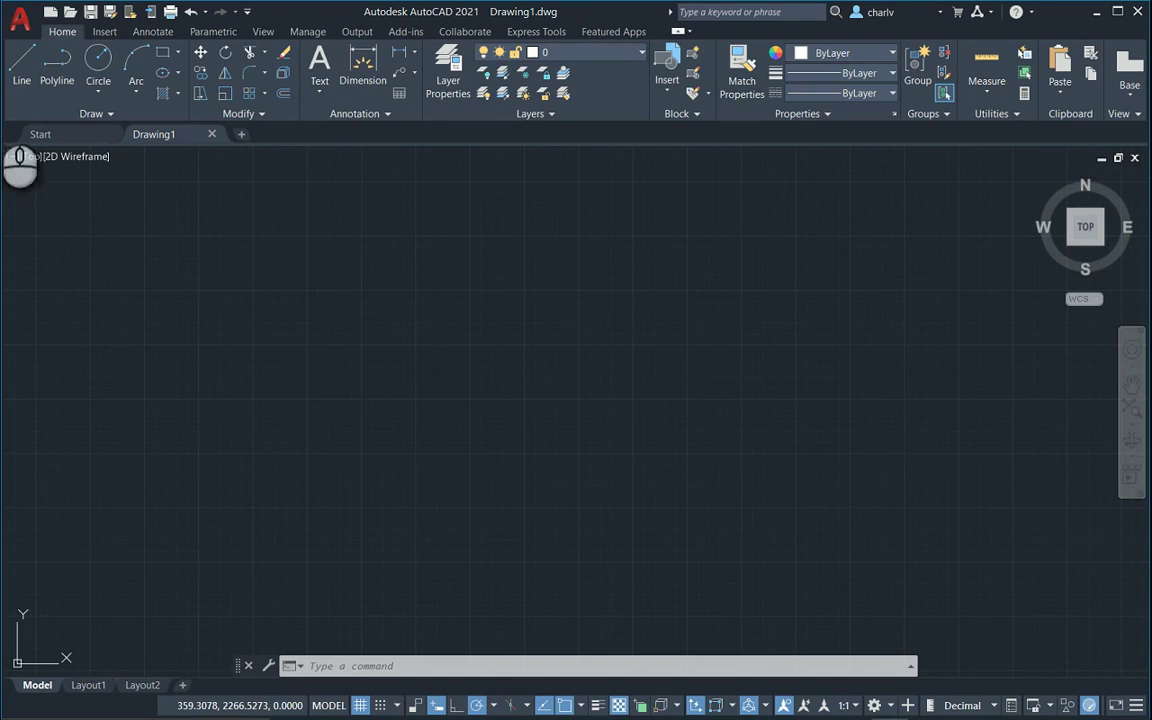
Step: Switch the ribbon to the Express Tools tab
left_click(532, 32)
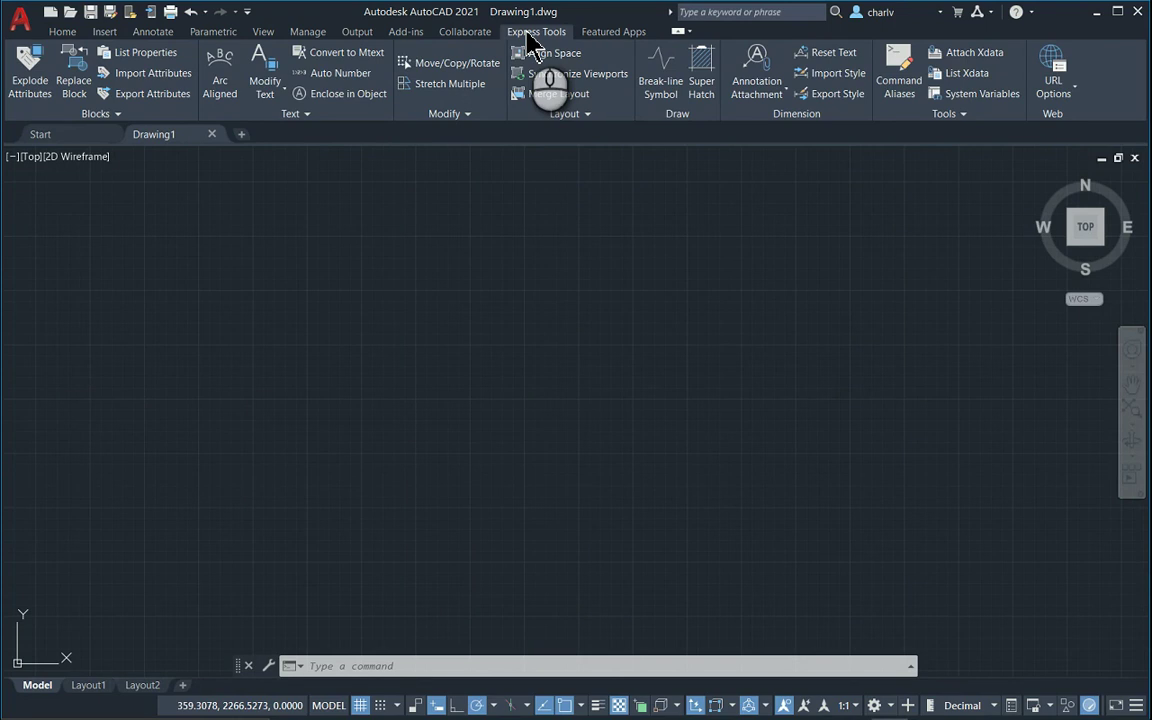
Step: From the Home tab's Linetype Manager, load all linetypes from acadiso.lin
left_click(62, 31)
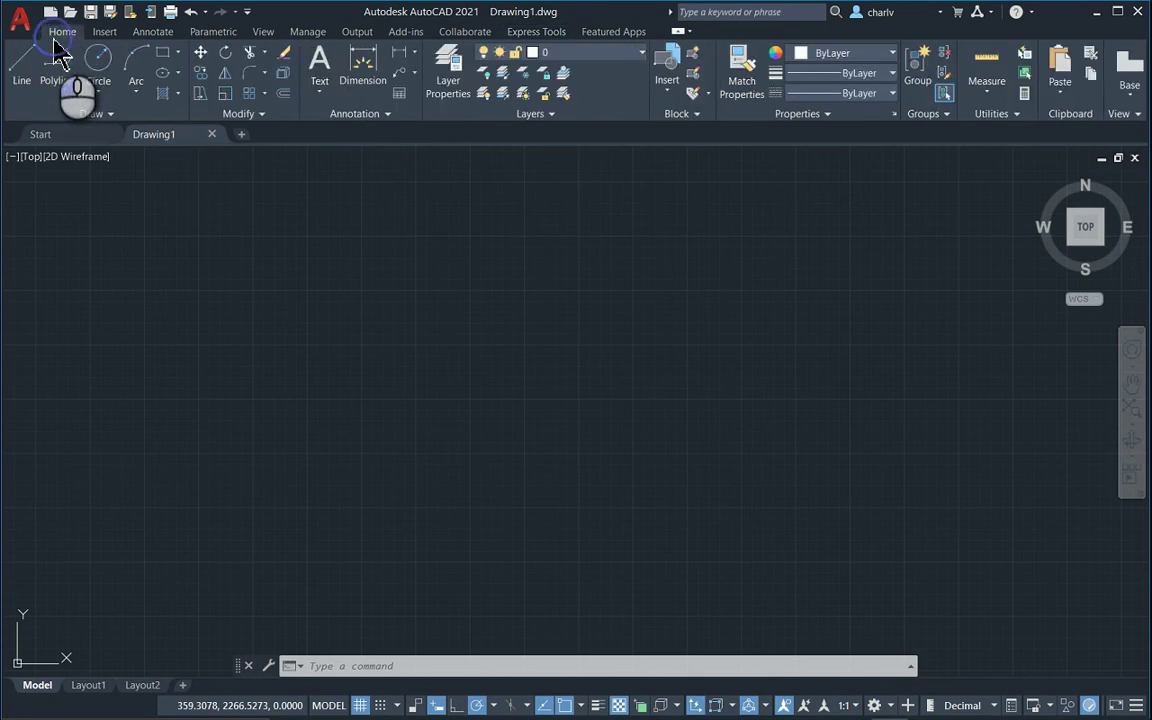
left_click(849, 93)
left_click(818, 176)
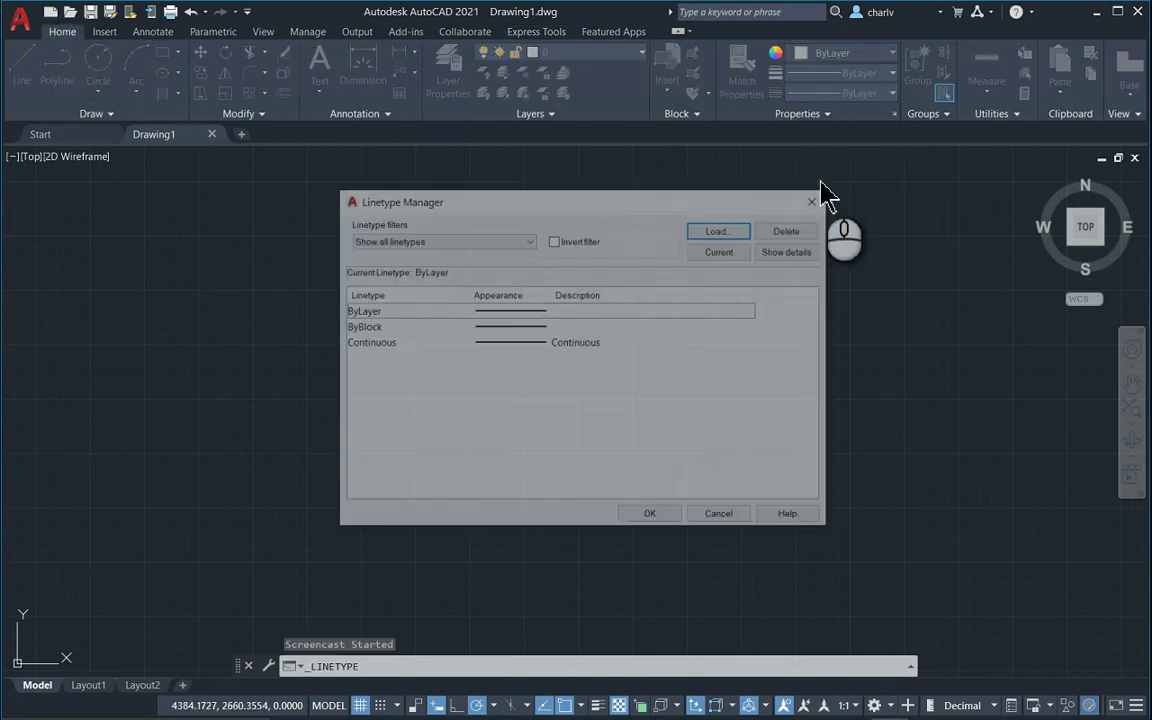
left_click(722, 229)
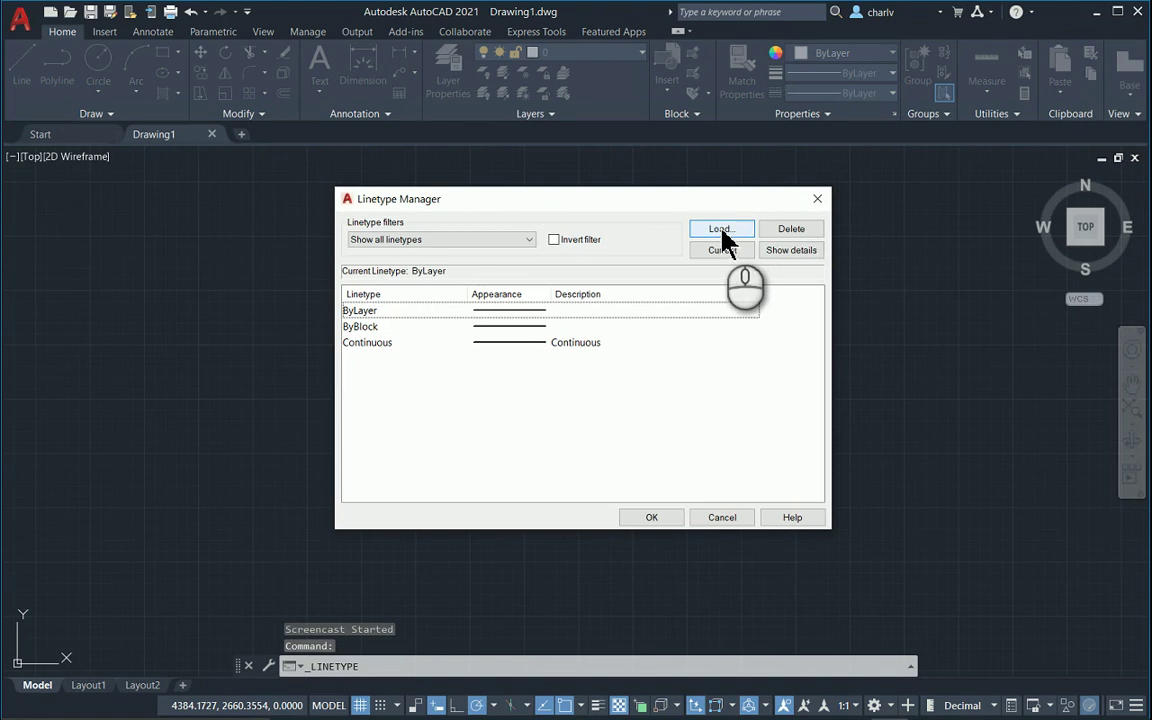
right_click(648, 372)
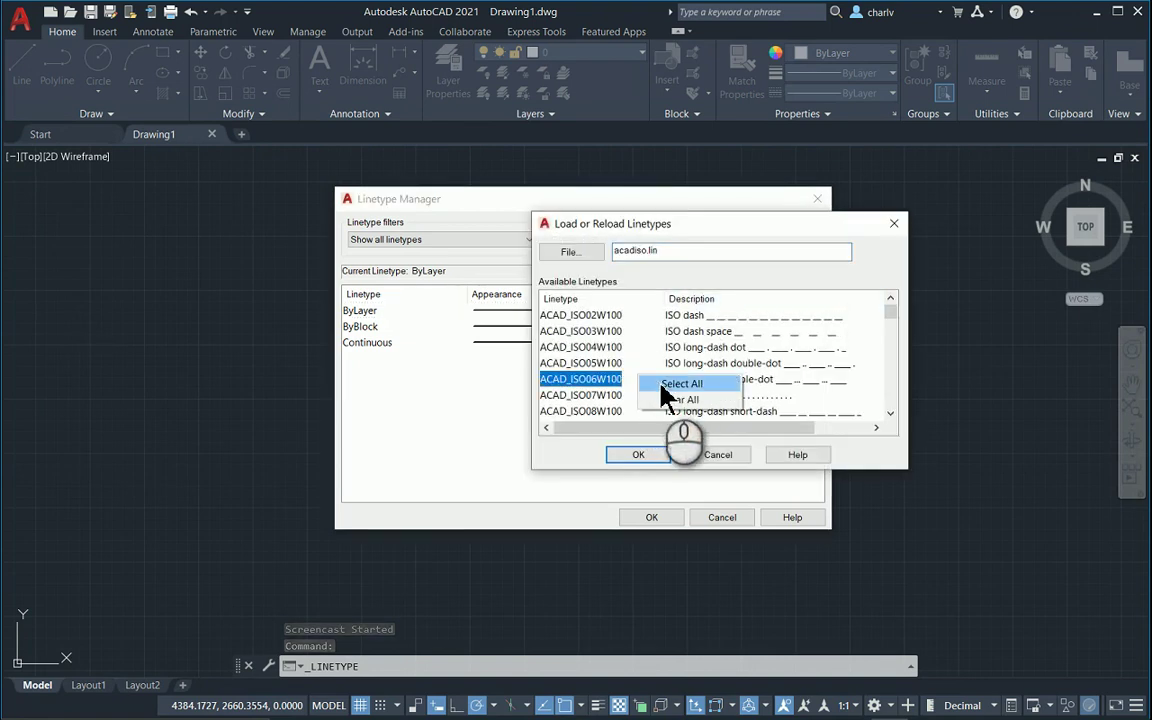
left_click(668, 383)
left_click(640, 455)
Step: Select BATTING in the loaded linetype list and close the Linetype Manager
scroll(514, 394, "down", 6)
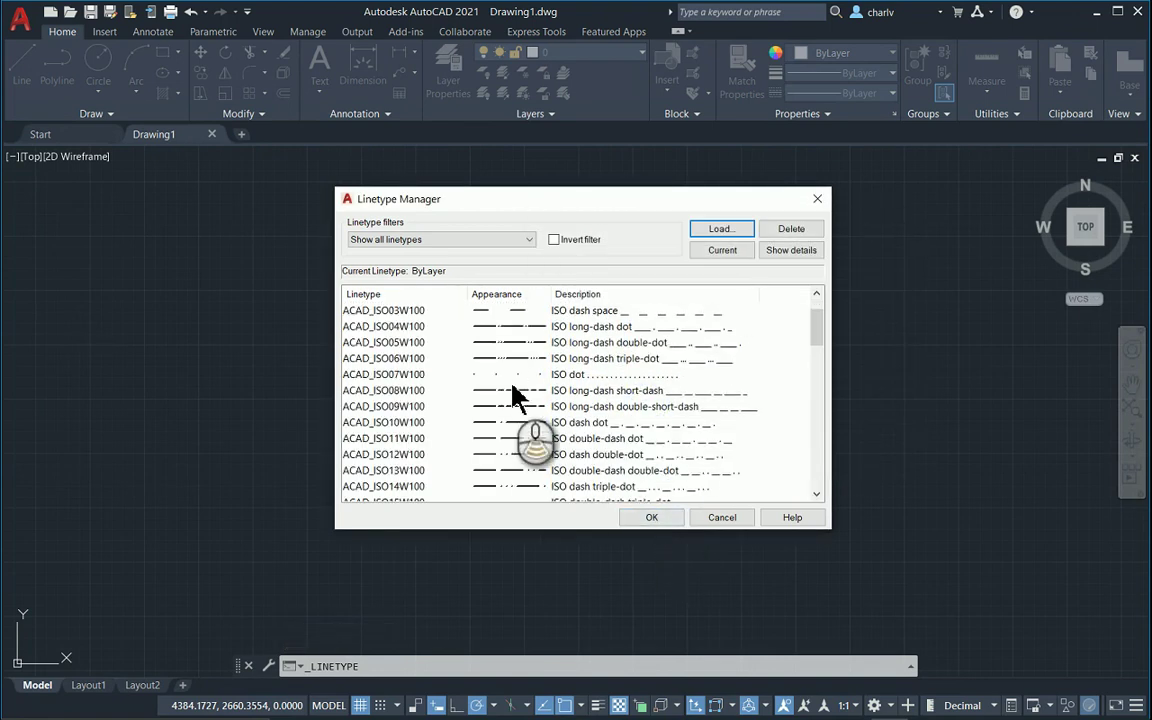
scroll(512, 388, "down", 1)
scroll(512, 390, "up", 3)
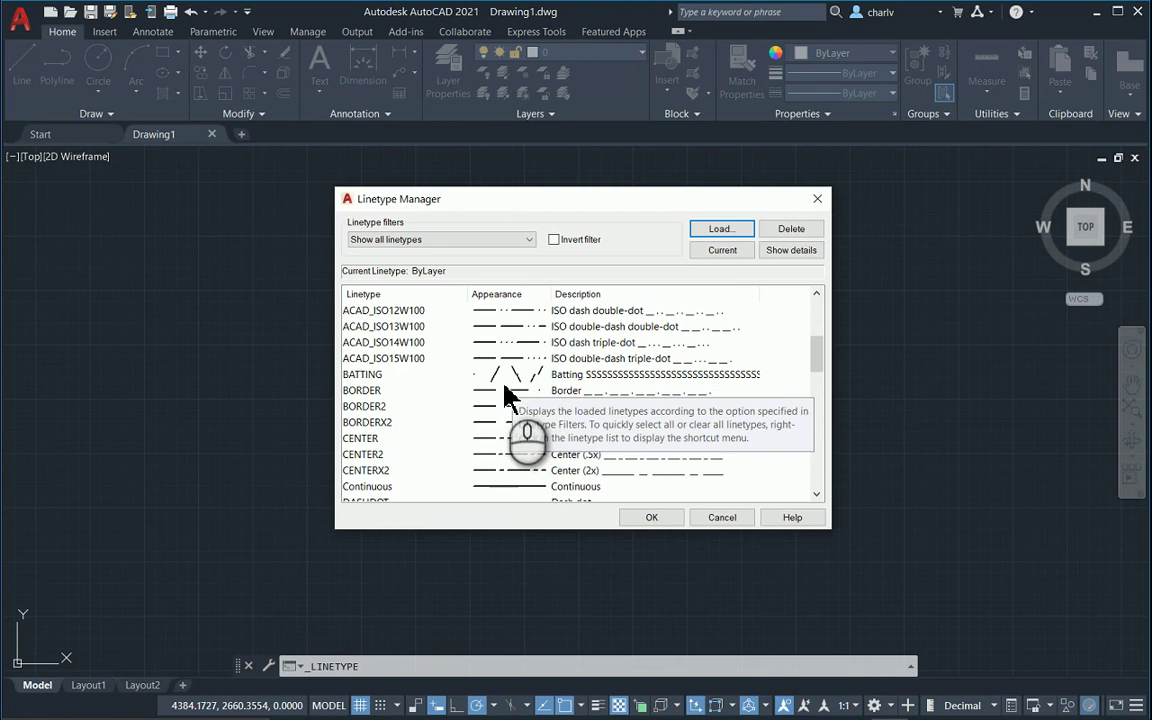
scroll(465, 375, "up", 3)
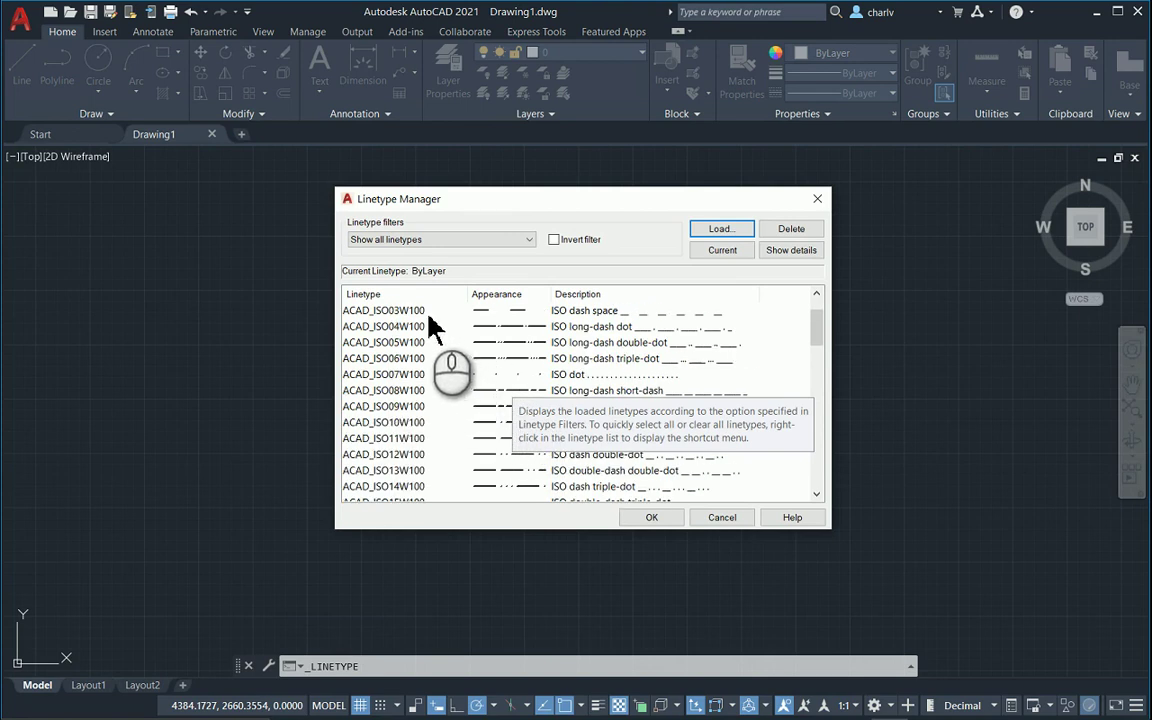
scroll(580, 414, "down", 3)
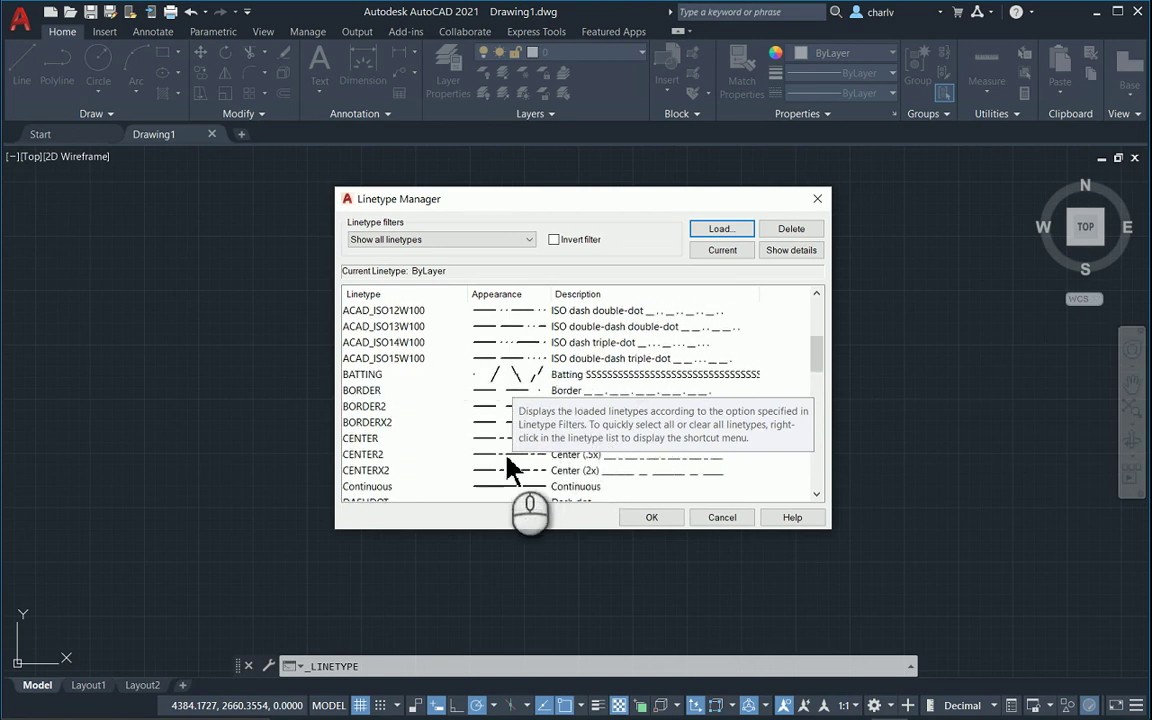
left_click(397, 376)
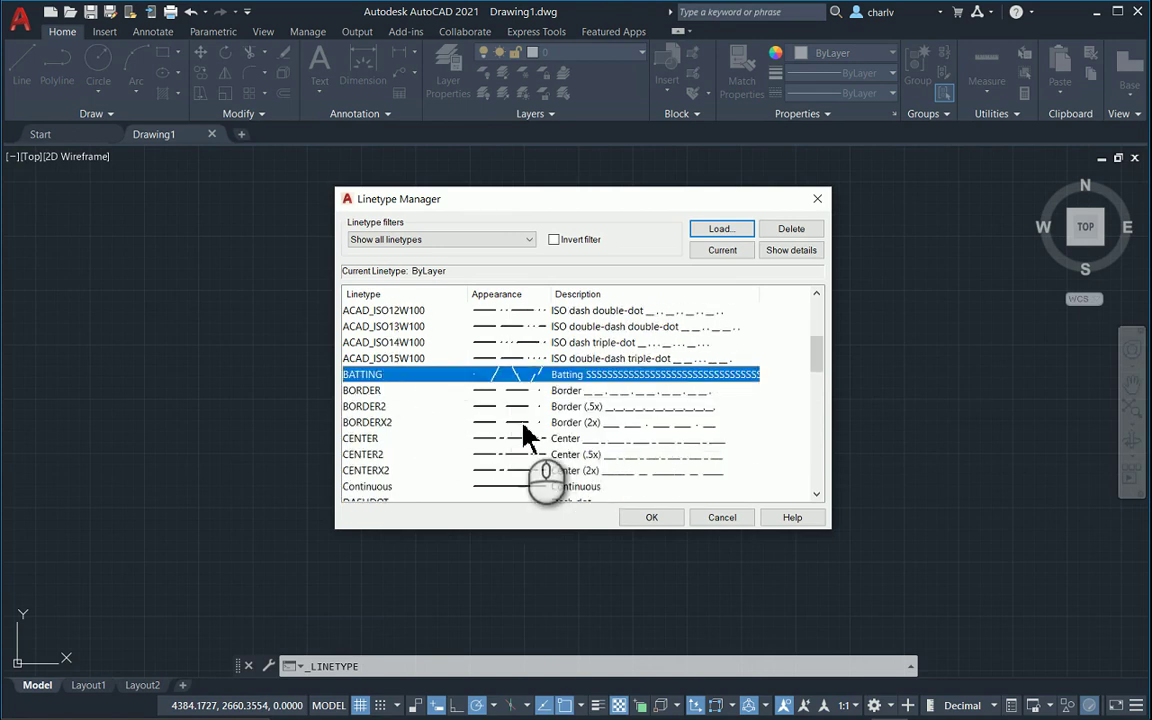
left_click(648, 518)
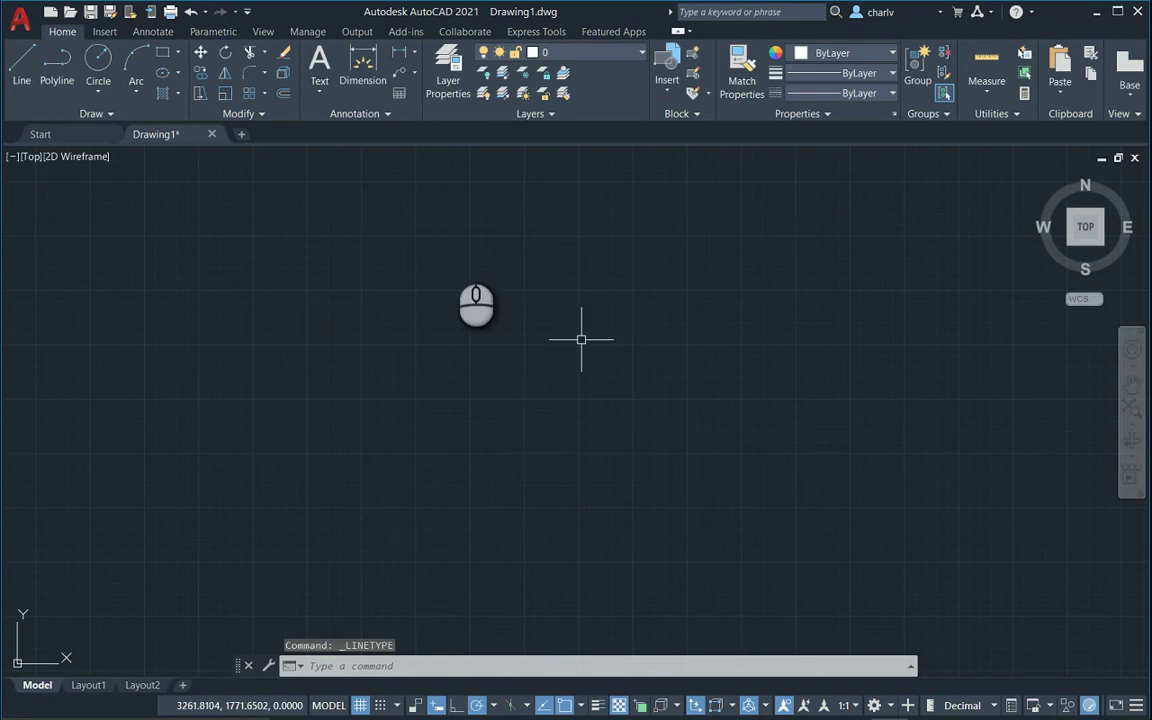
Step: Make BATTING the current linetype
left_click(825, 93)
scroll(818, 165, "down", 4)
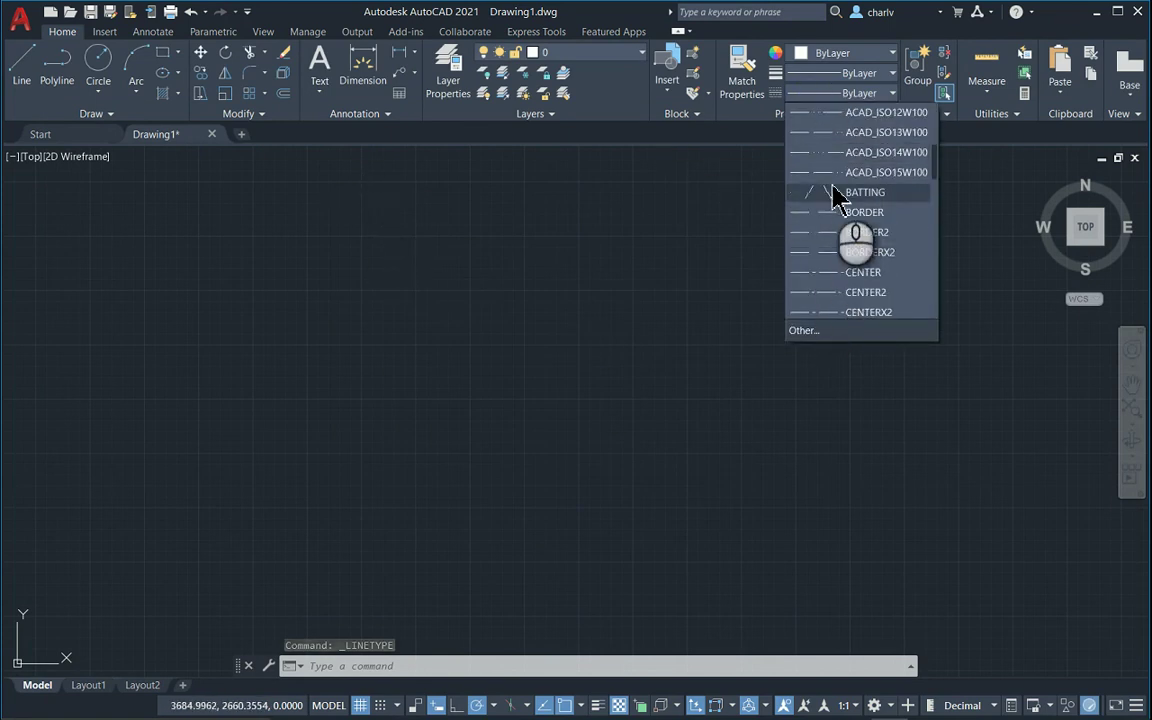
left_click(824, 196)
Step: Draw a two-segment line showing the BATTING pattern
left_click(21, 62)
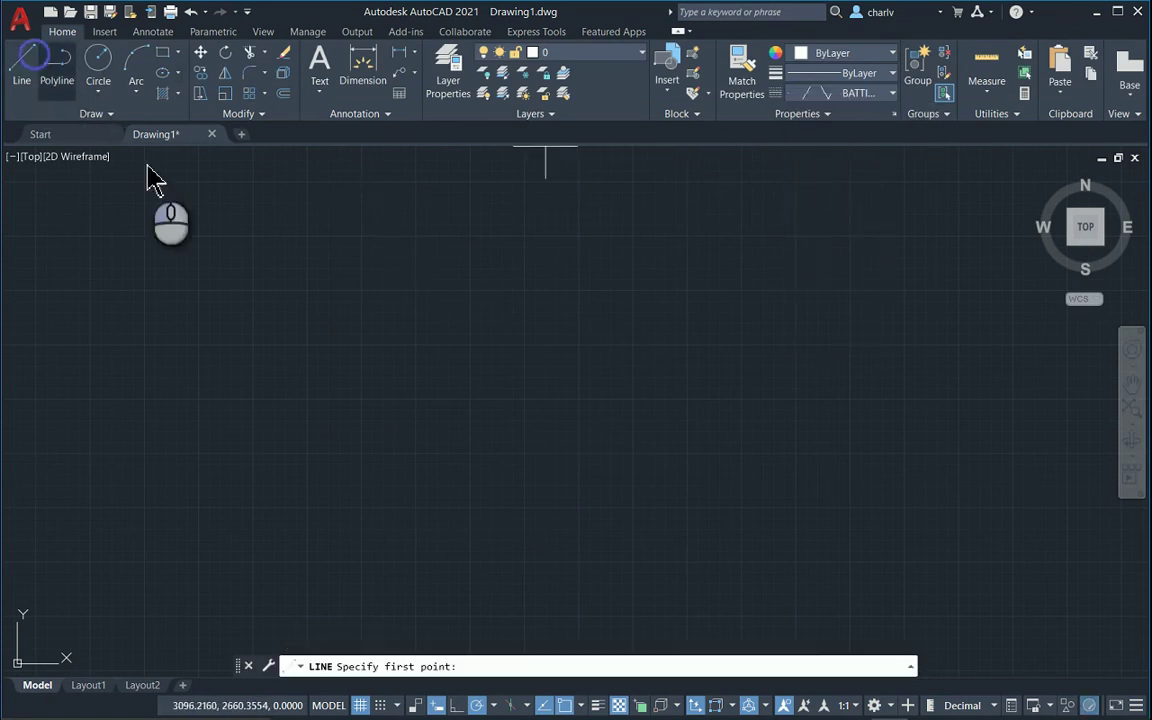
left_click(243, 340)
left_click(707, 280)
scroll(610, 285, "up", 5)
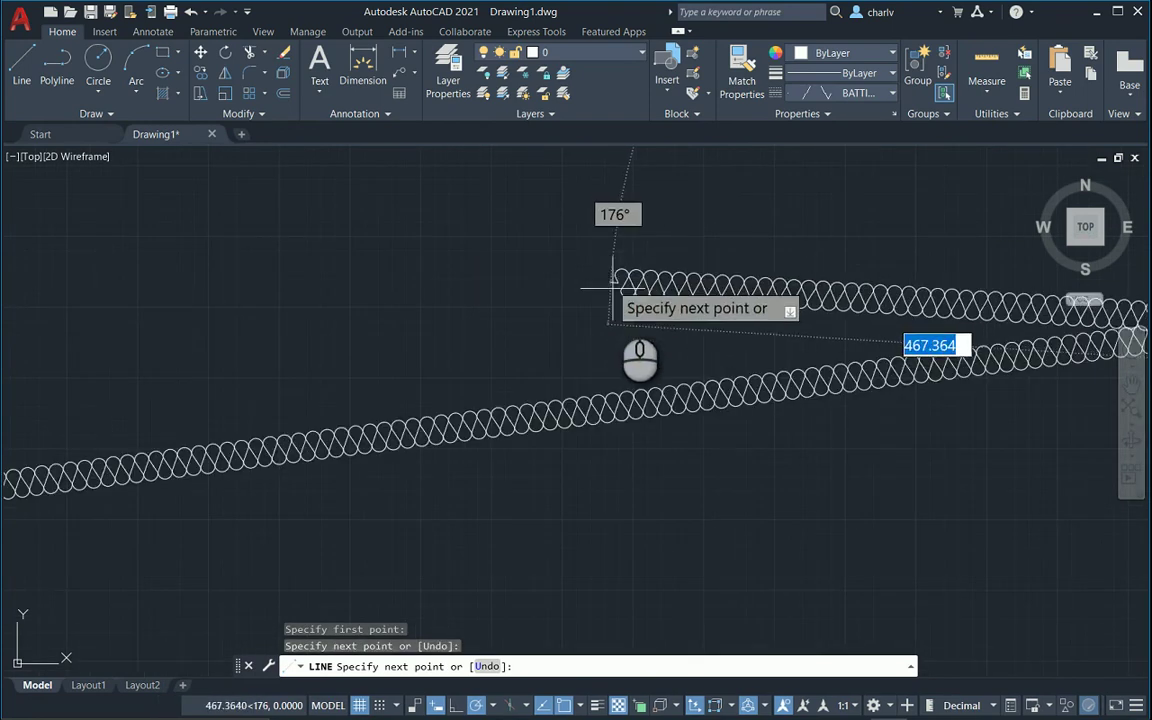
left_click(580, 287)
right_click(613, 232)
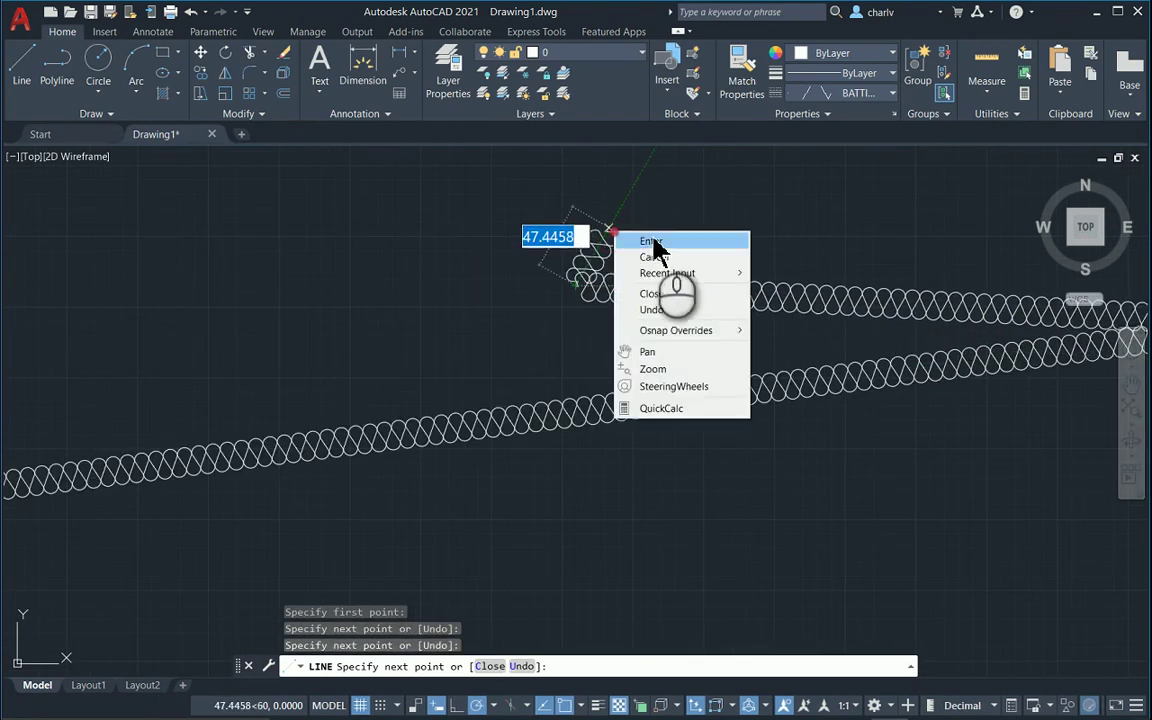
left_click(651, 240)
left_click(870, 93)
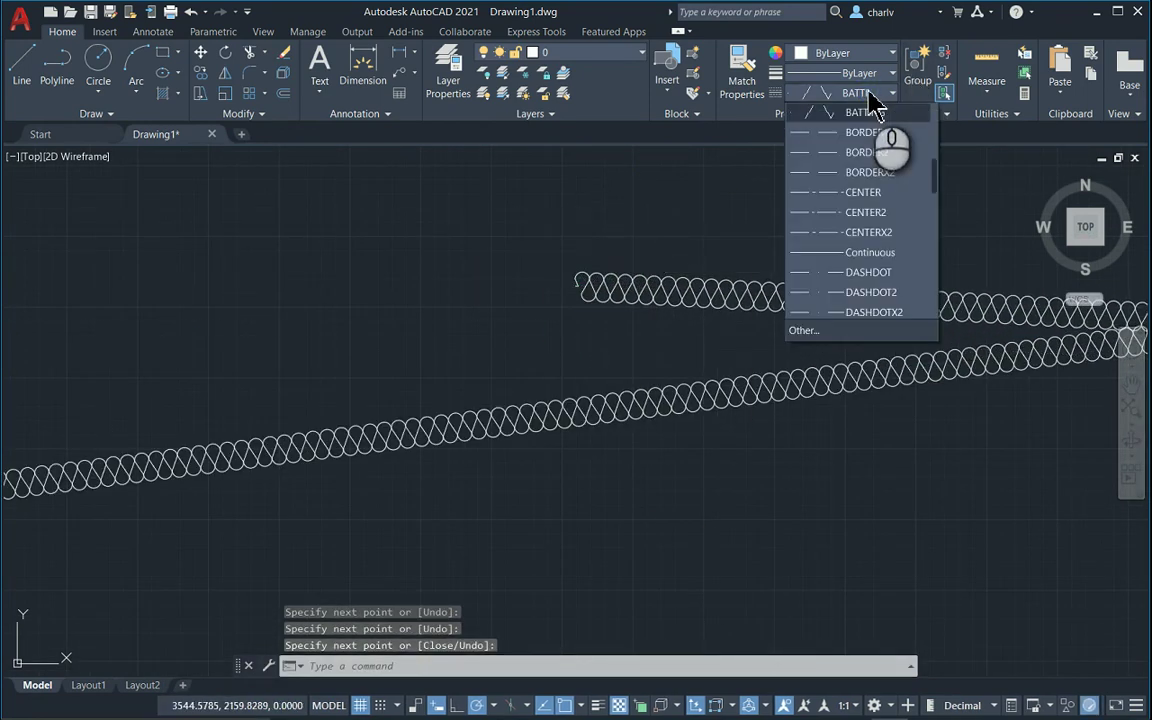
scroll(882, 220, "down", 5)
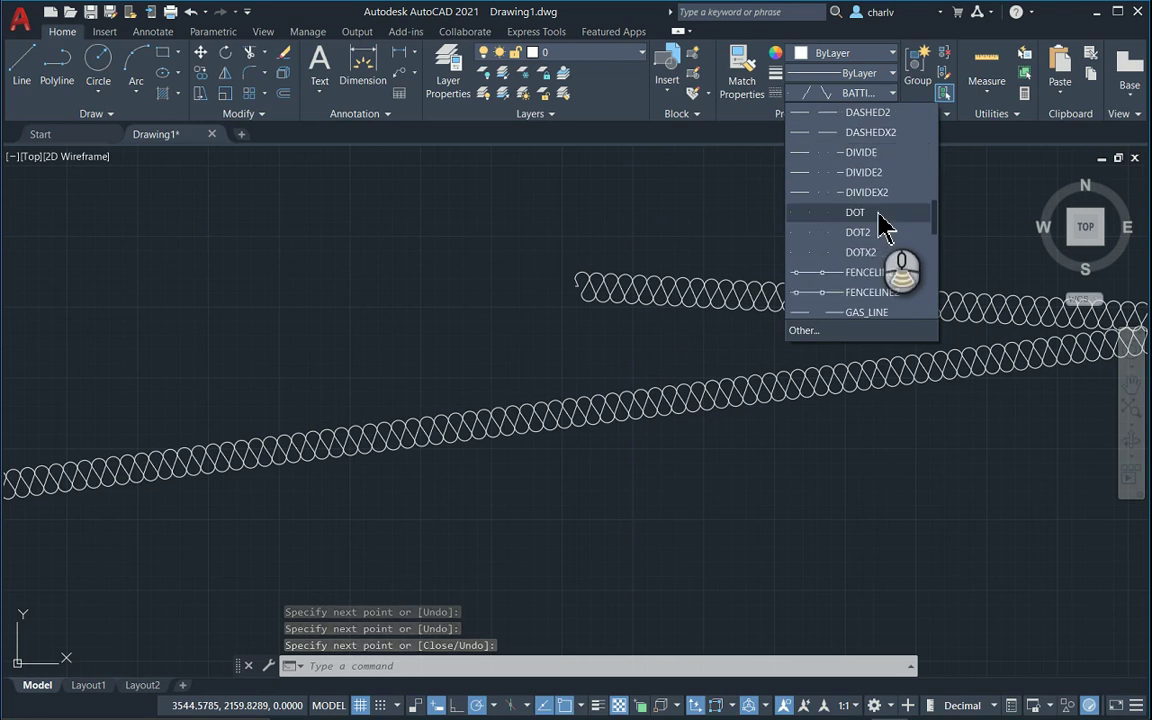
Step: Set GAS_LINE current and draw a long line below the batting line
left_click(875, 254)
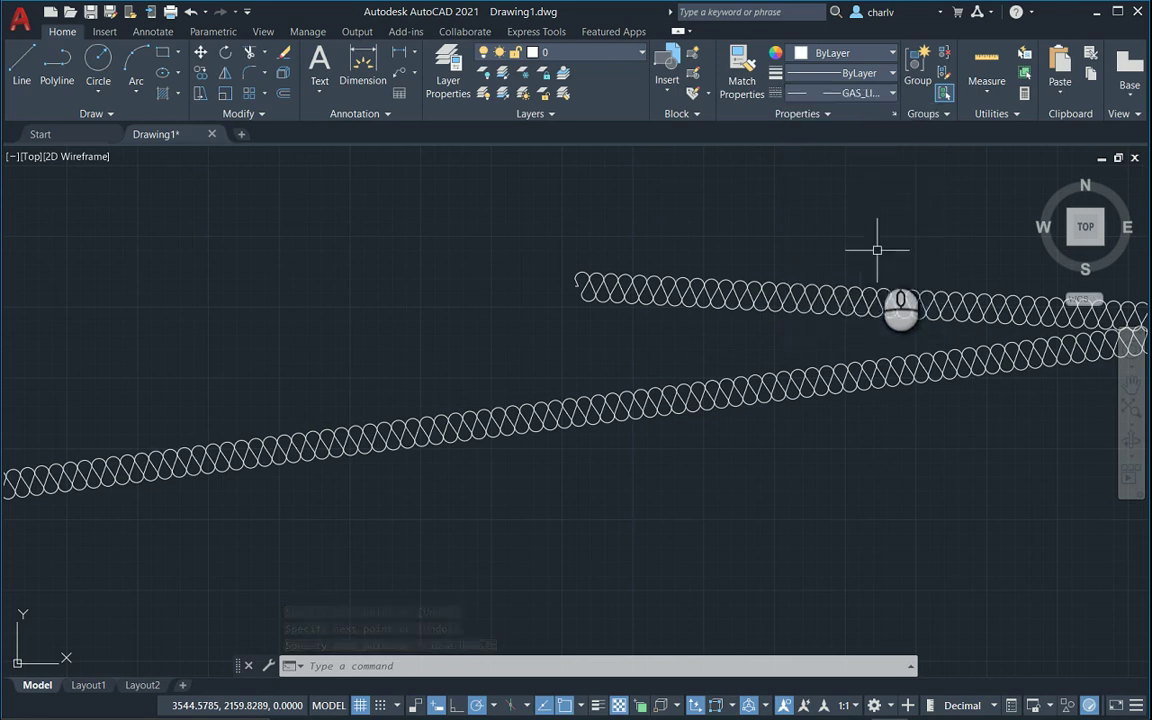
left_click(22, 66)
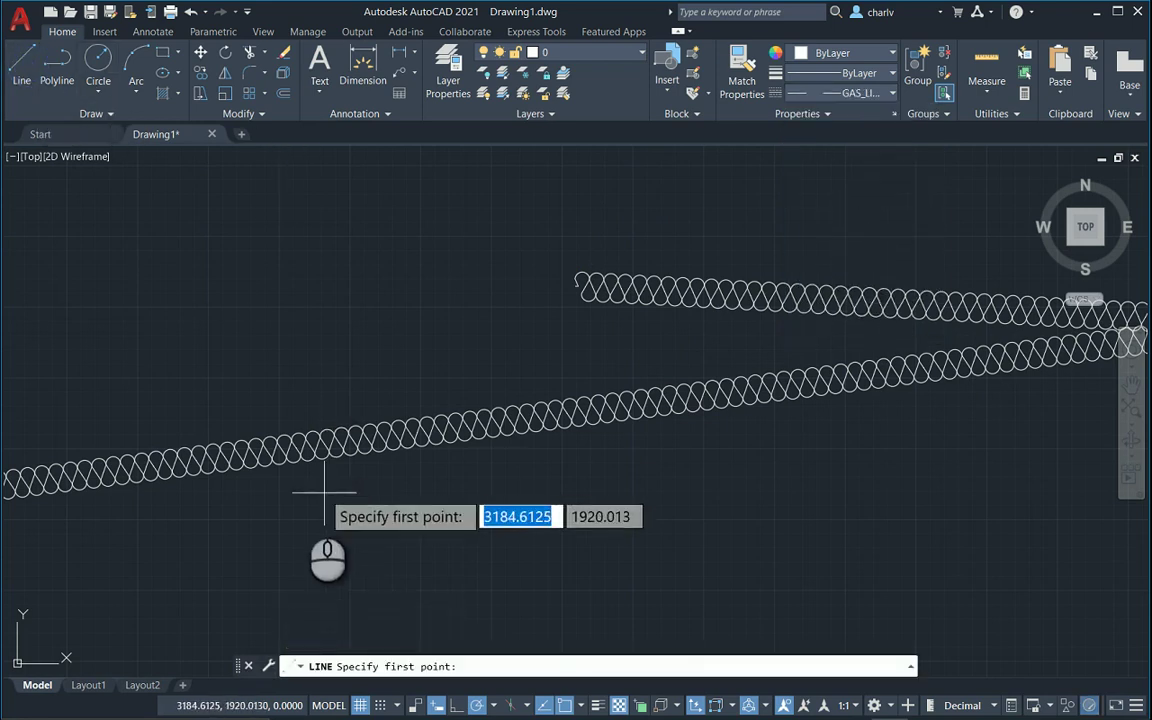
left_click(289, 519)
left_click(910, 442)
right_click(938, 450)
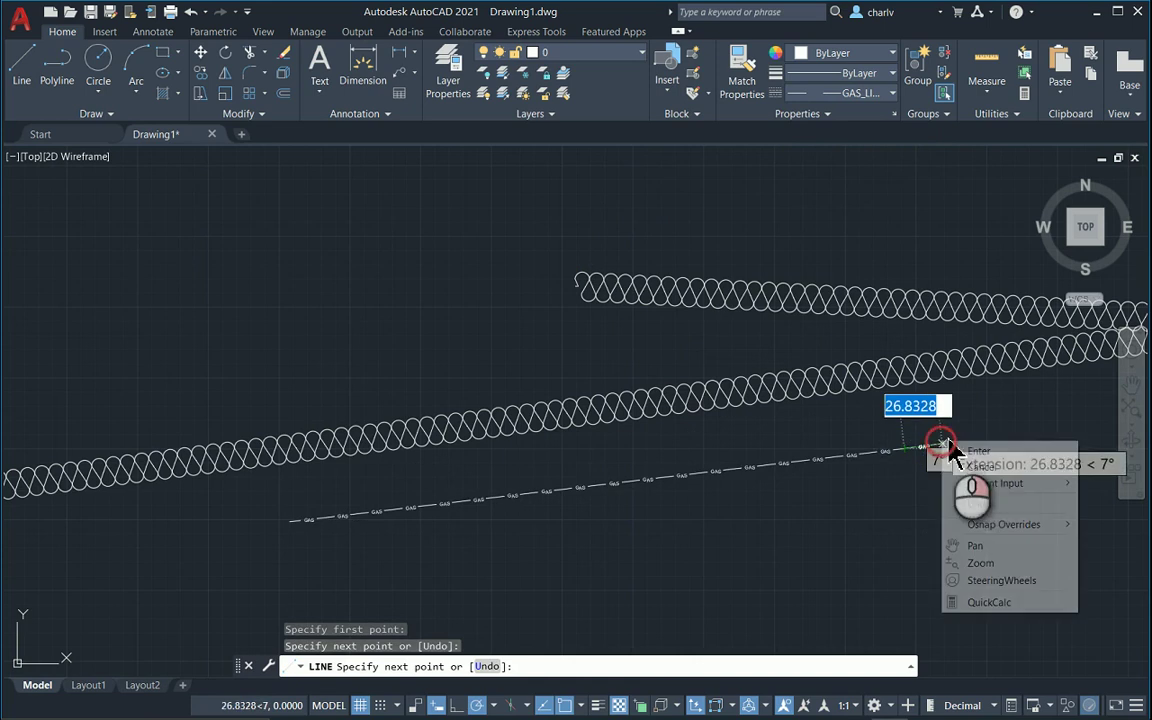
left_click(975, 451)
scroll(941, 440, "up", 5)
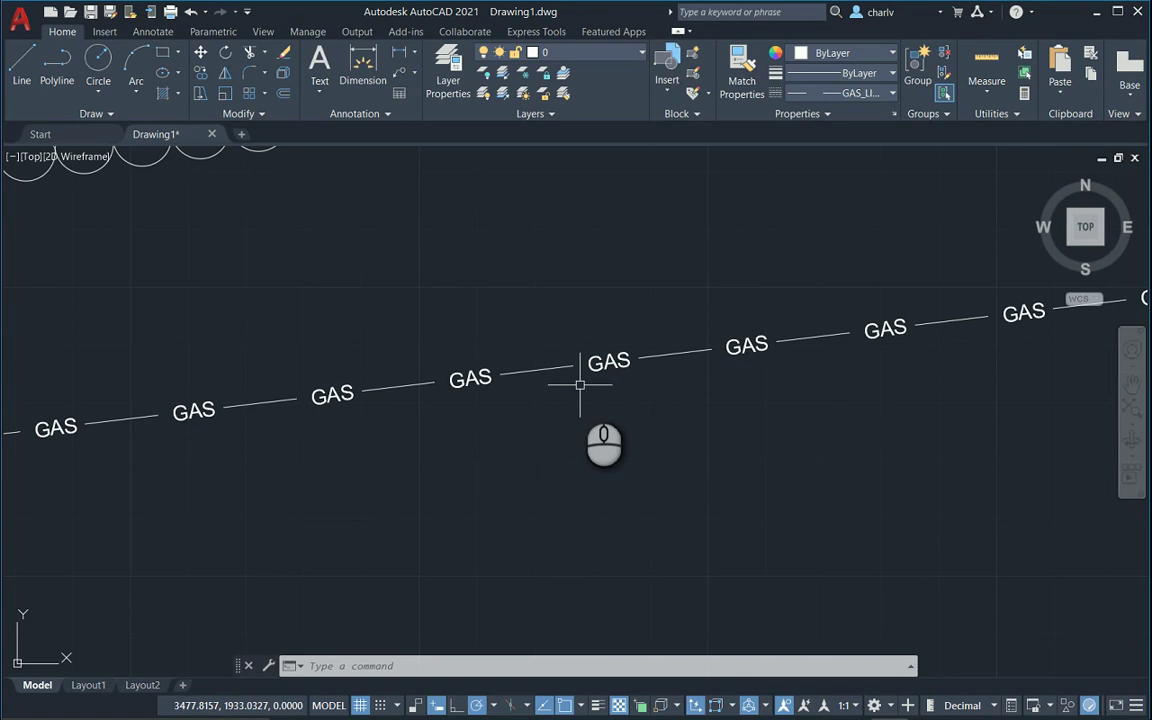
Step: Draw a horizontal line of length 15 under the GAS-labelled line
mouse_move(560, 476)
middle_mouse_down()
mouse_move(542, 470)
mouse_move(534, 392)
middle_mouse_up()
left_click(21, 70)
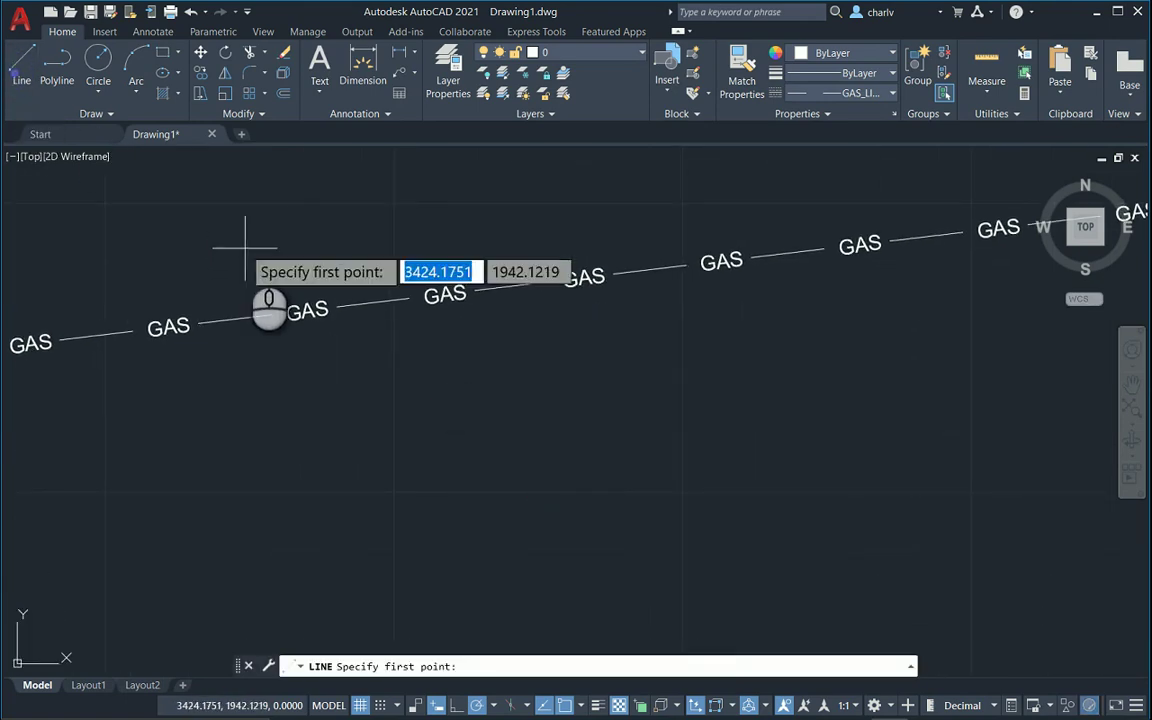
left_click(477, 393)
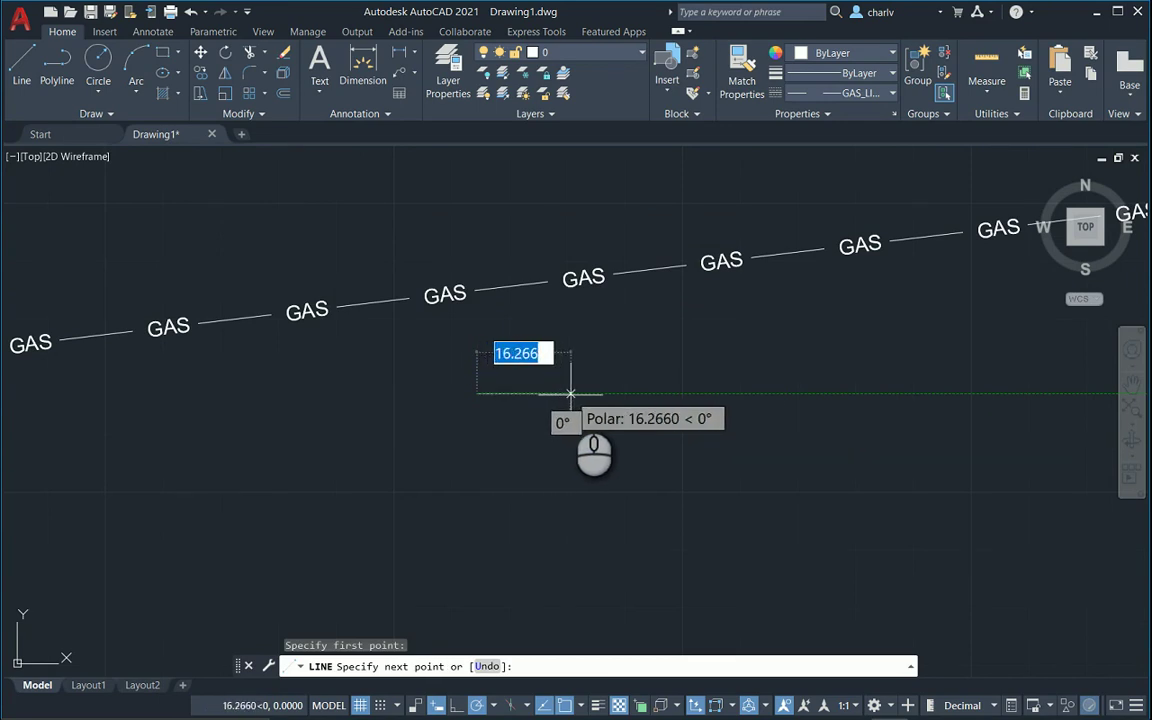
type("15")
key("Return")
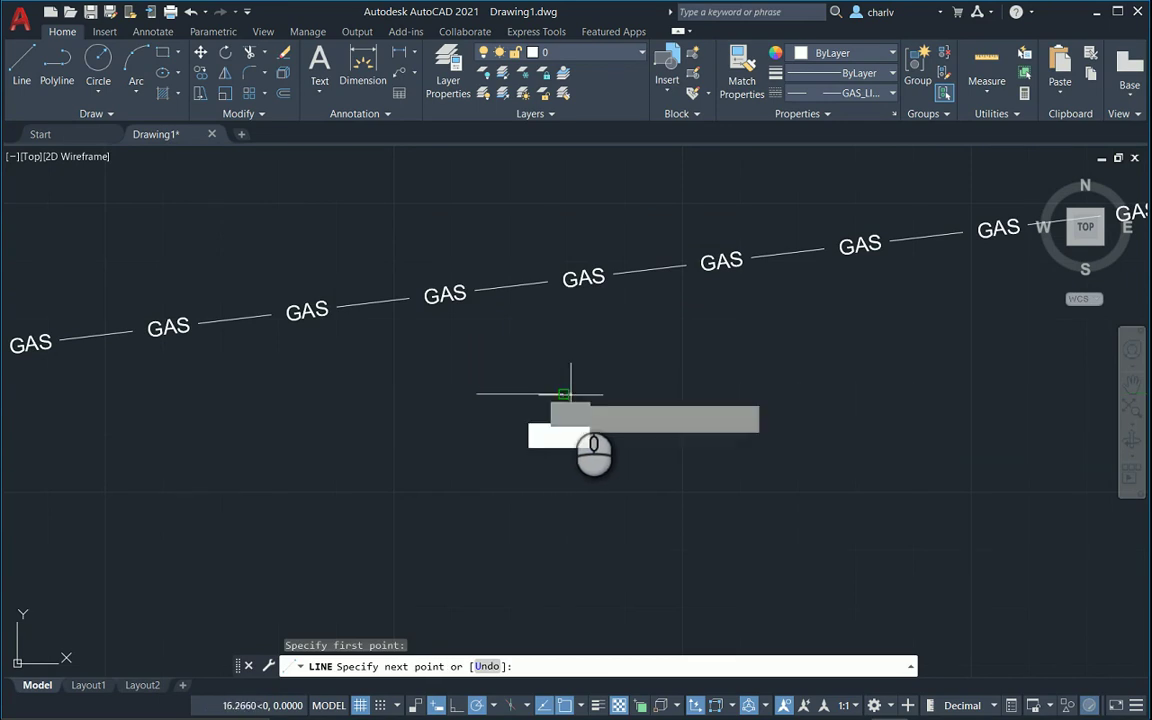
key("Return")
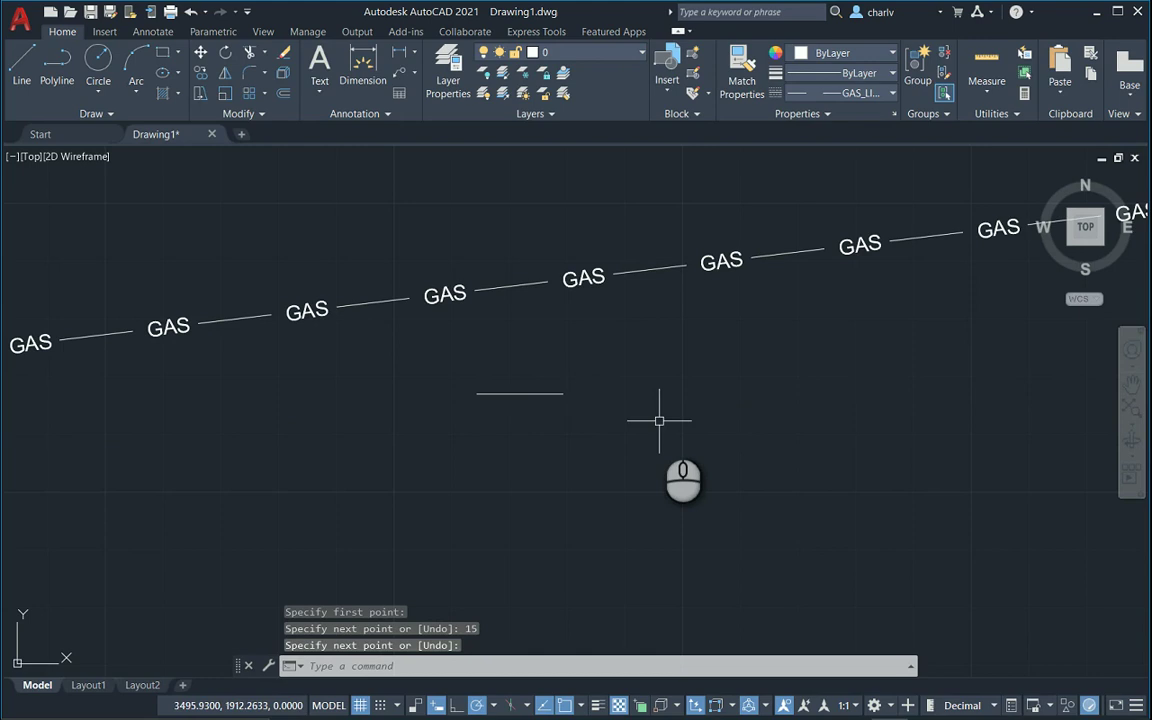
Step: Place single-line text 'SEWER' at the line's right end, height 2.5, rotation 0
left_click(318, 96)
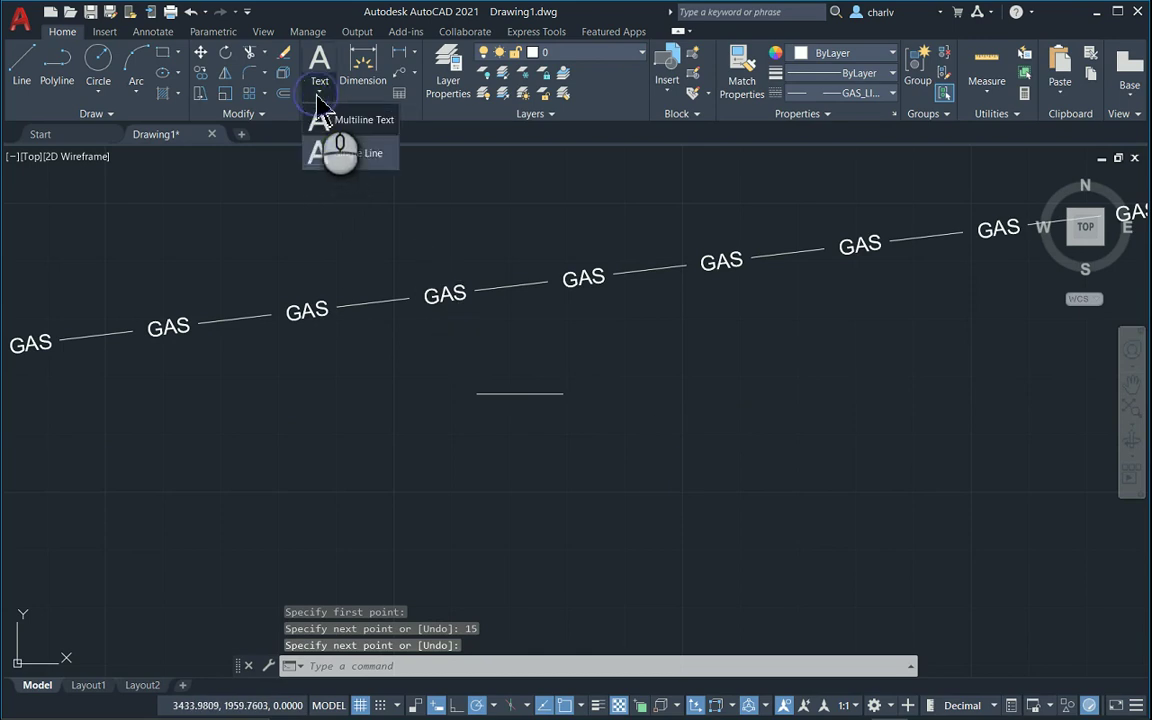
left_click(350, 172)
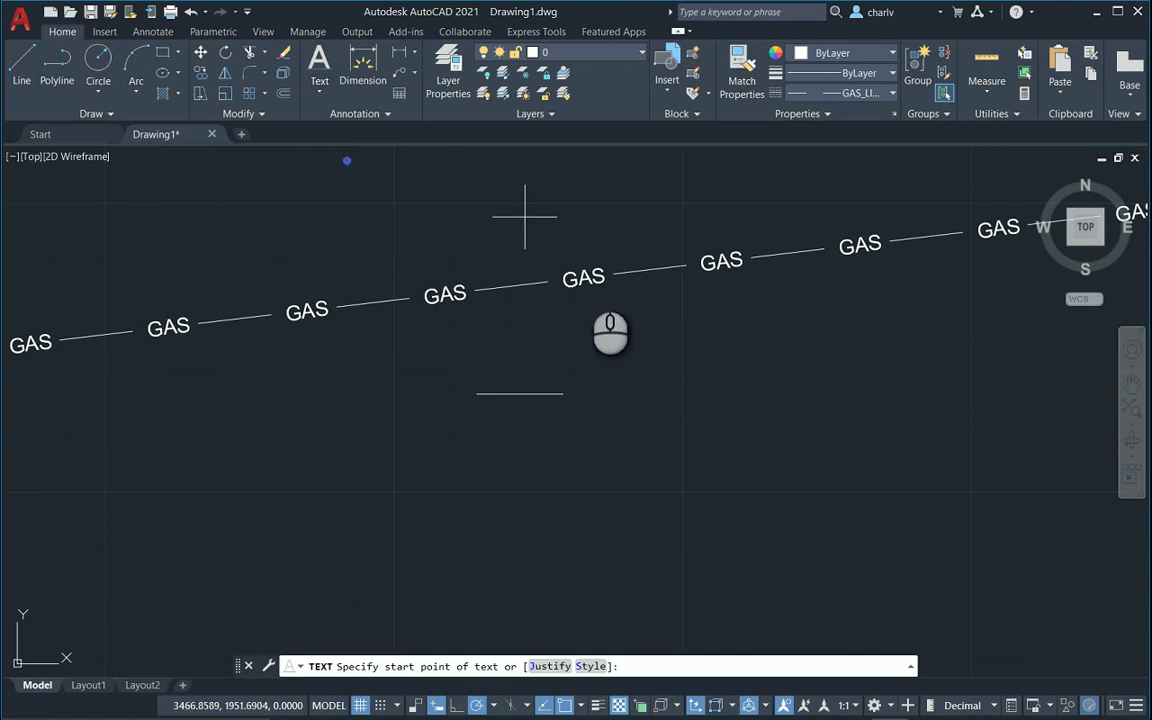
left_click(562, 393)
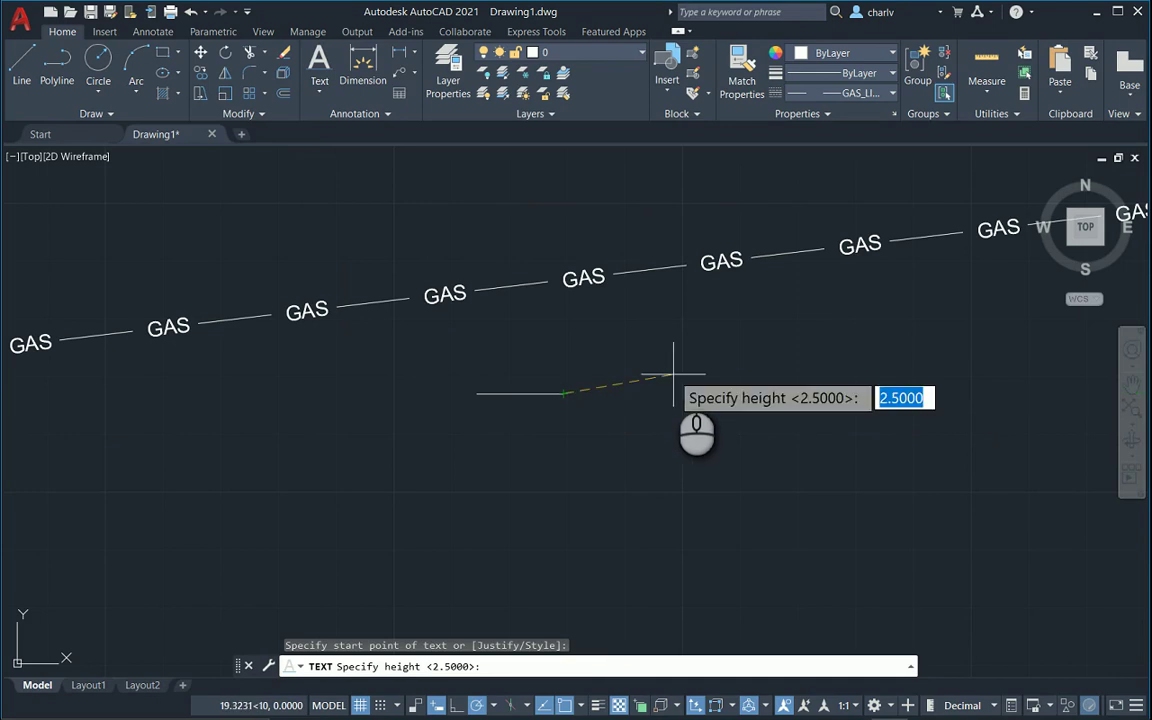
key("Return")
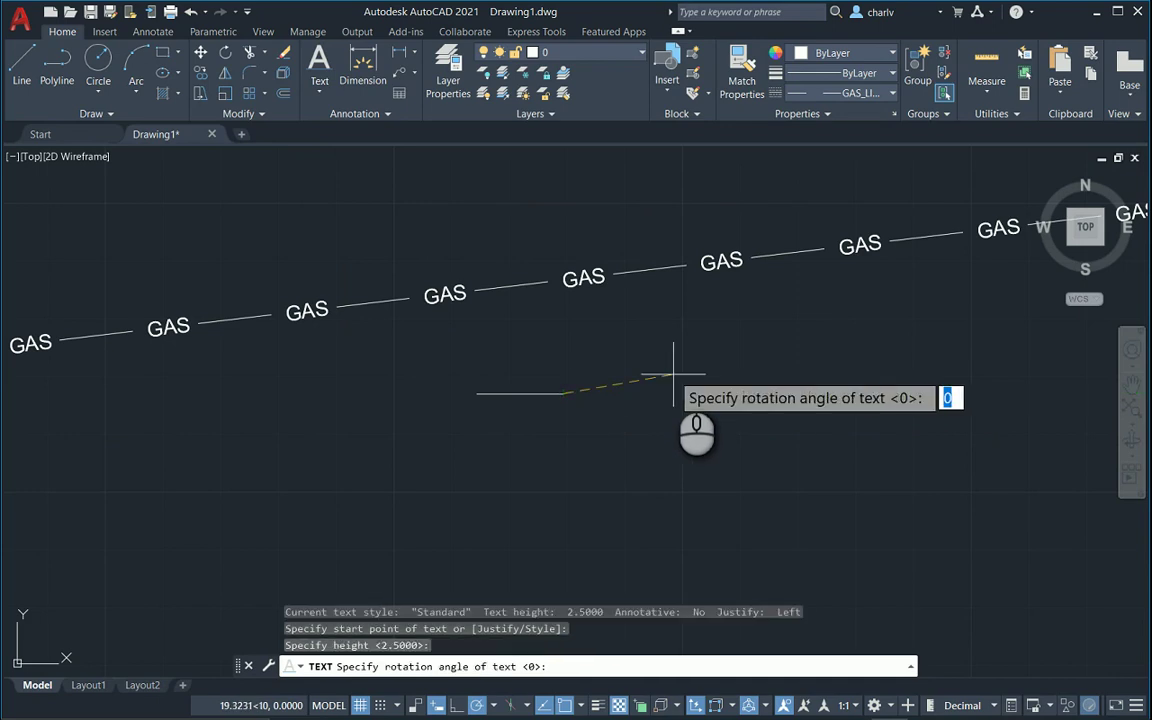
key("Return")
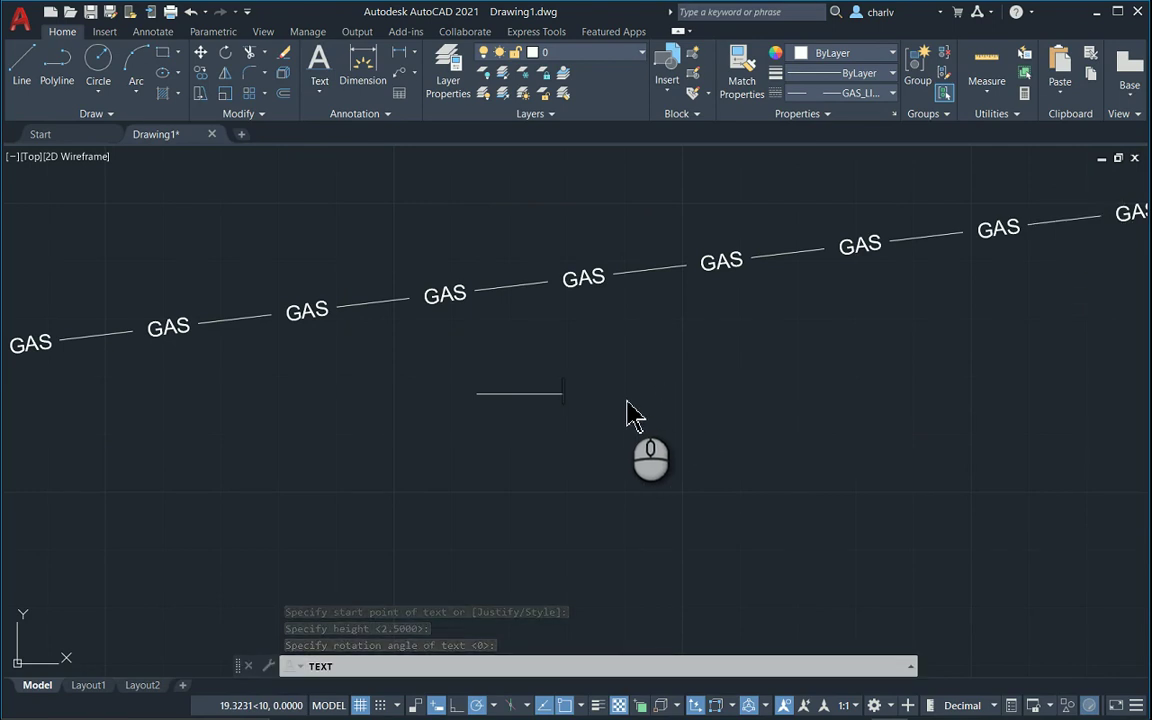
type("SEWER")
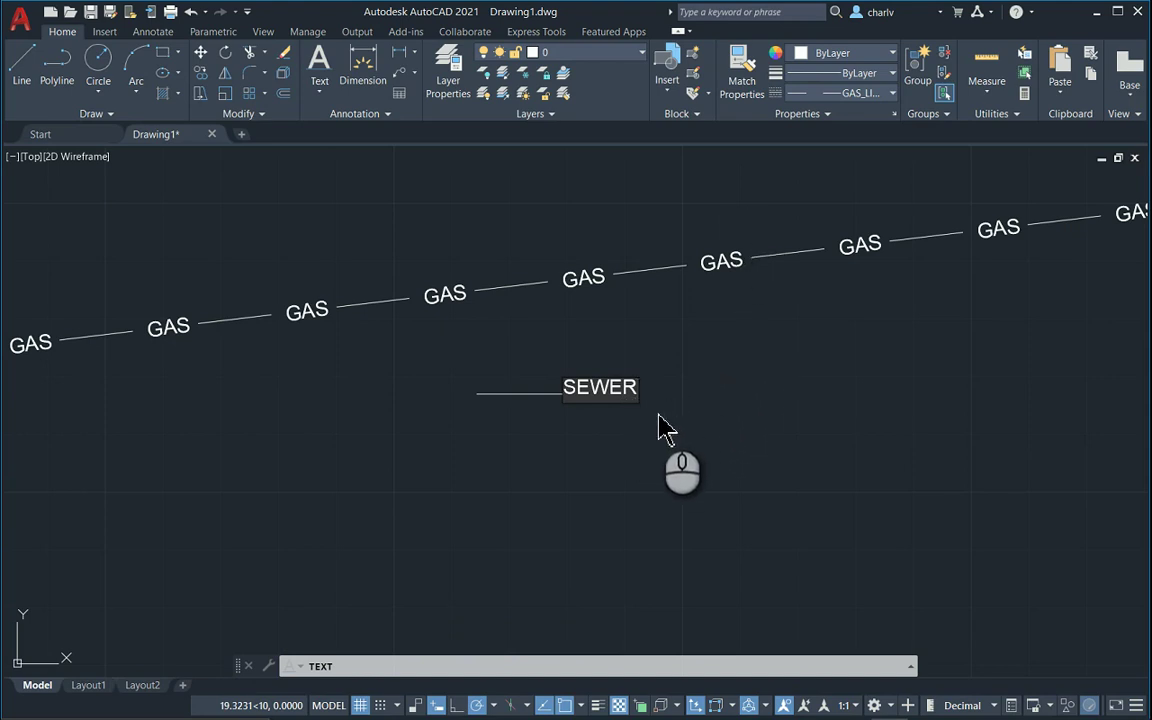
key("Return")
key("Return")
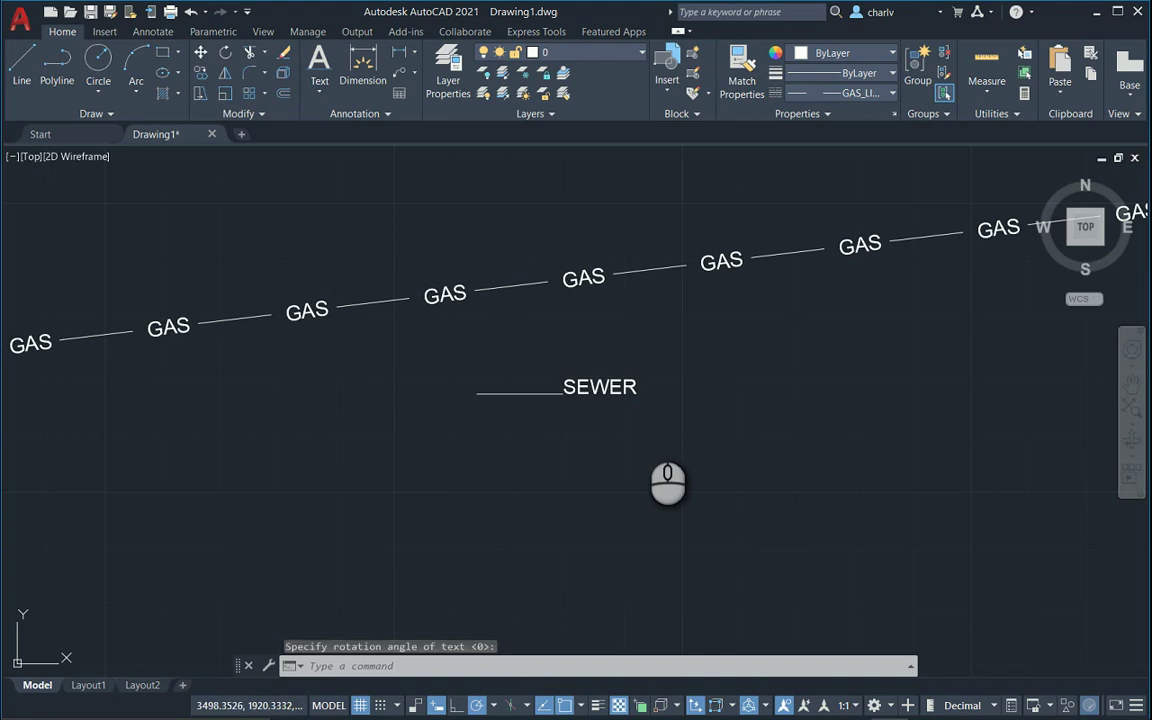
Step: Move the SEWER text down 1.25 units
left_click(626, 394)
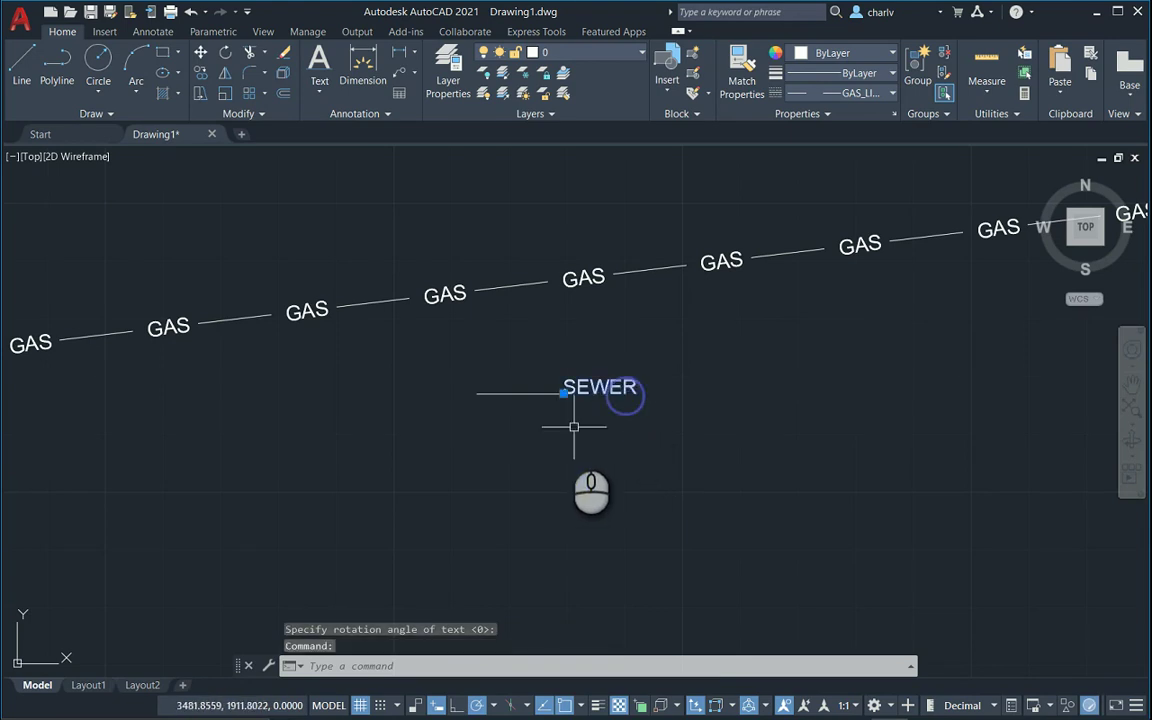
left_click(201, 53)
left_click(694, 378)
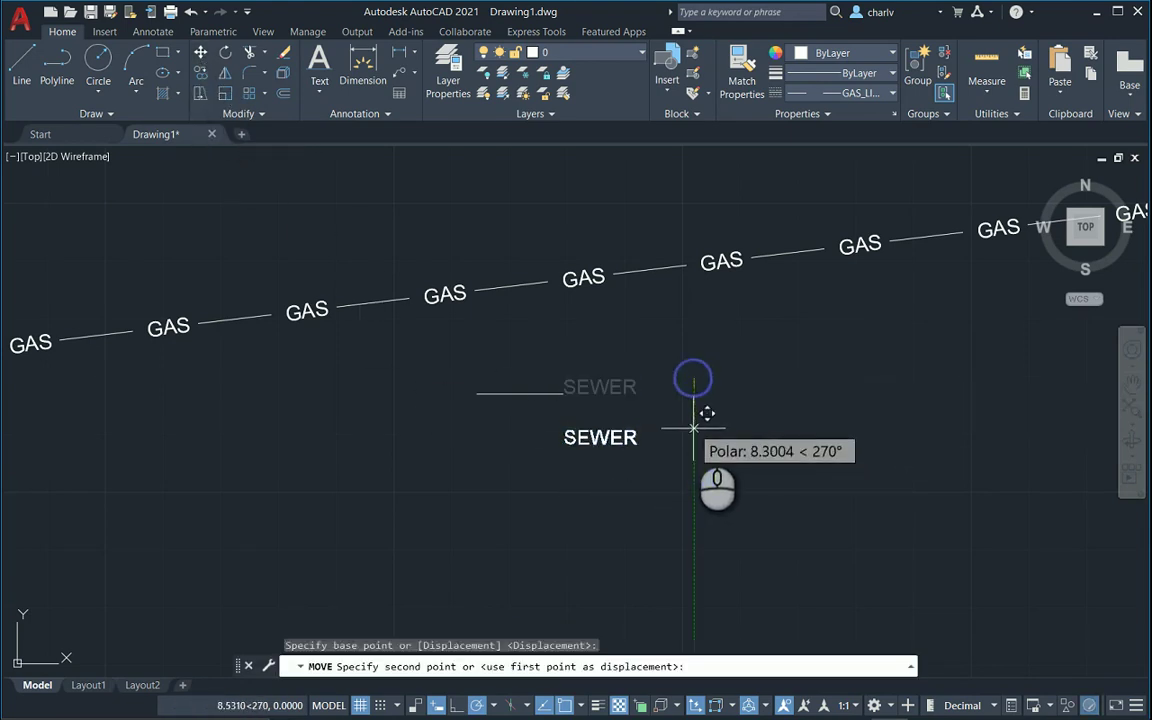
type("1.25")
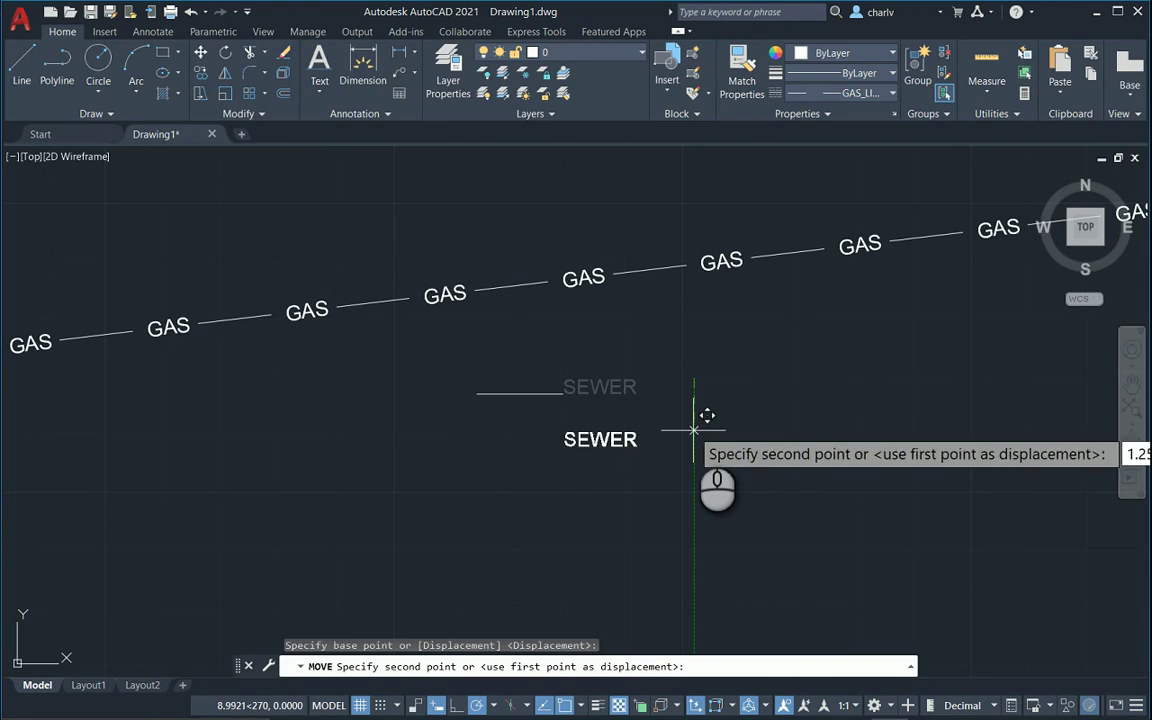
key("Return")
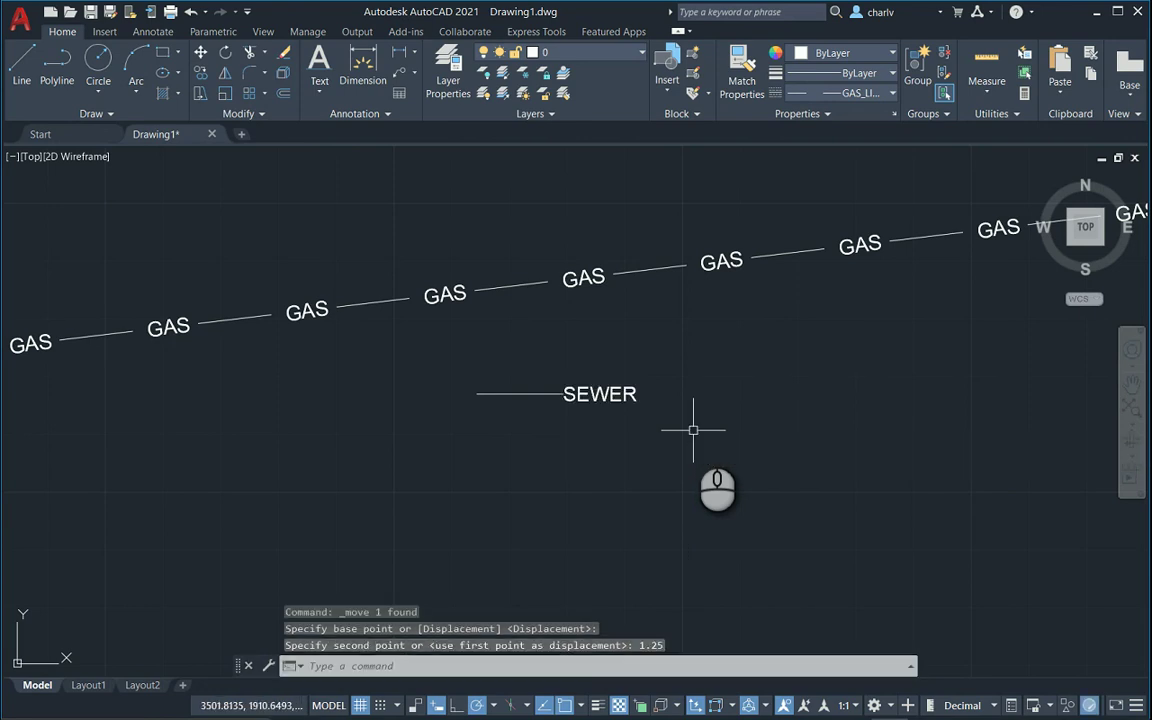
Step: Move the SEWER text 2 units to the right
type("m")
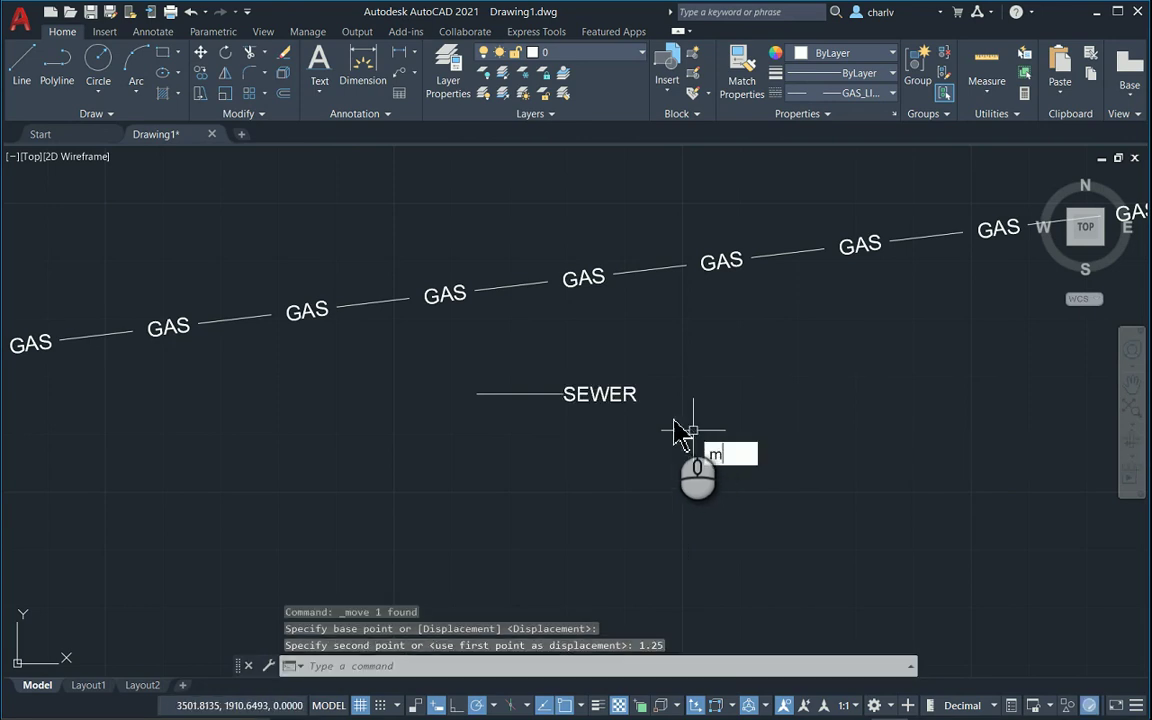
key("Return")
left_click(628, 398)
key("Return")
left_click(611, 410)
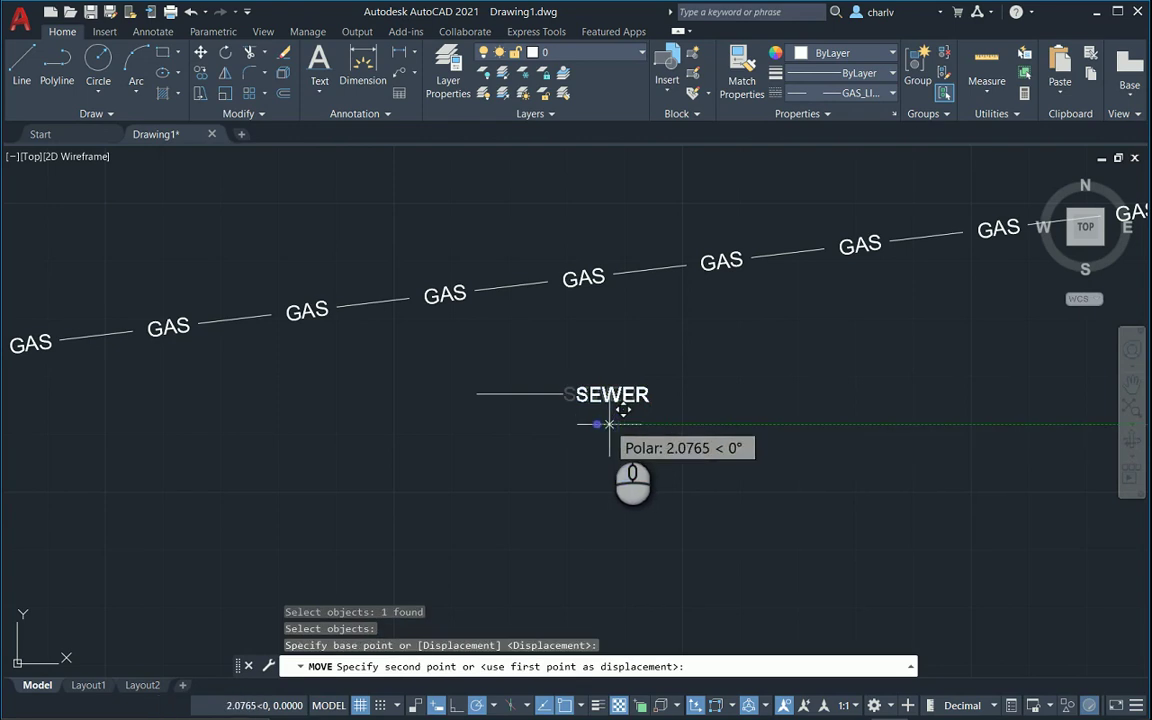
type("2")
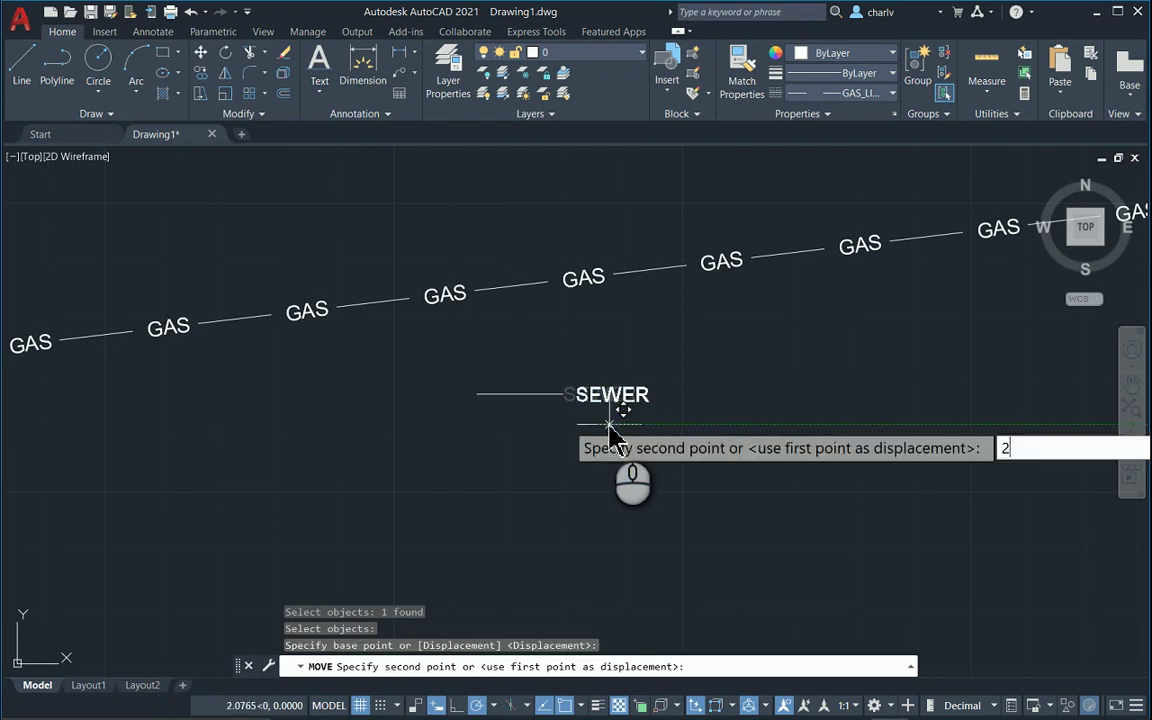
key("Return")
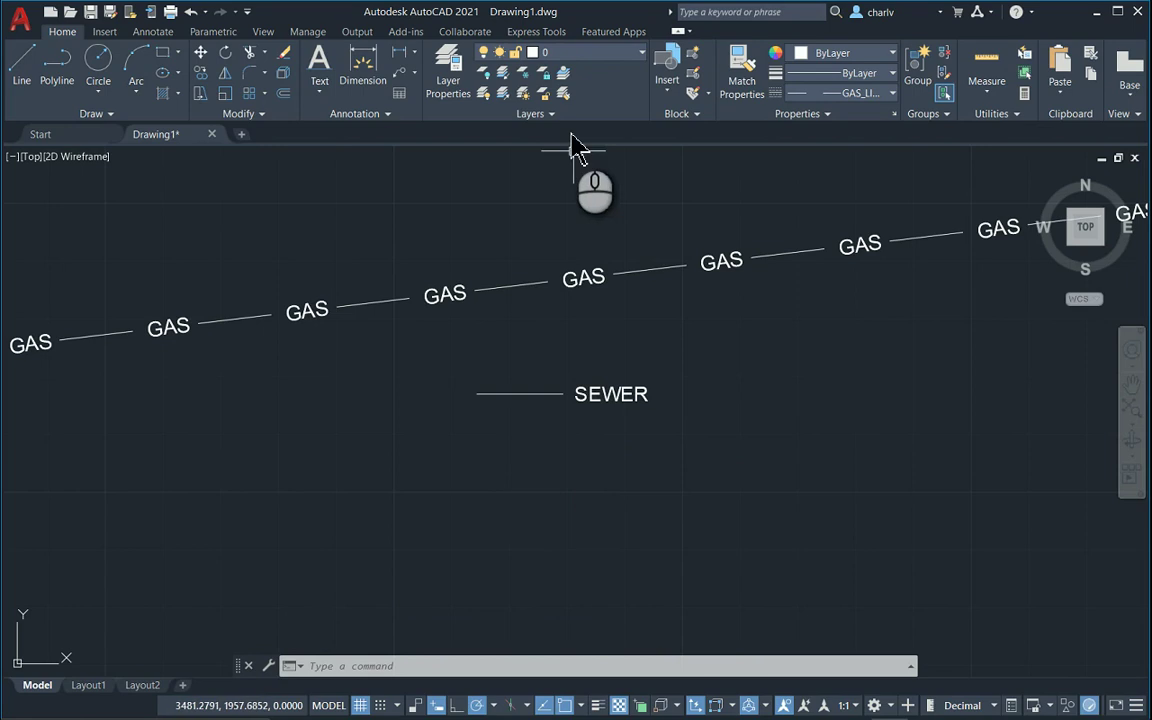
Step: Run Make Linetype from the expanded Express Tools Tools panel
left_click(537, 32)
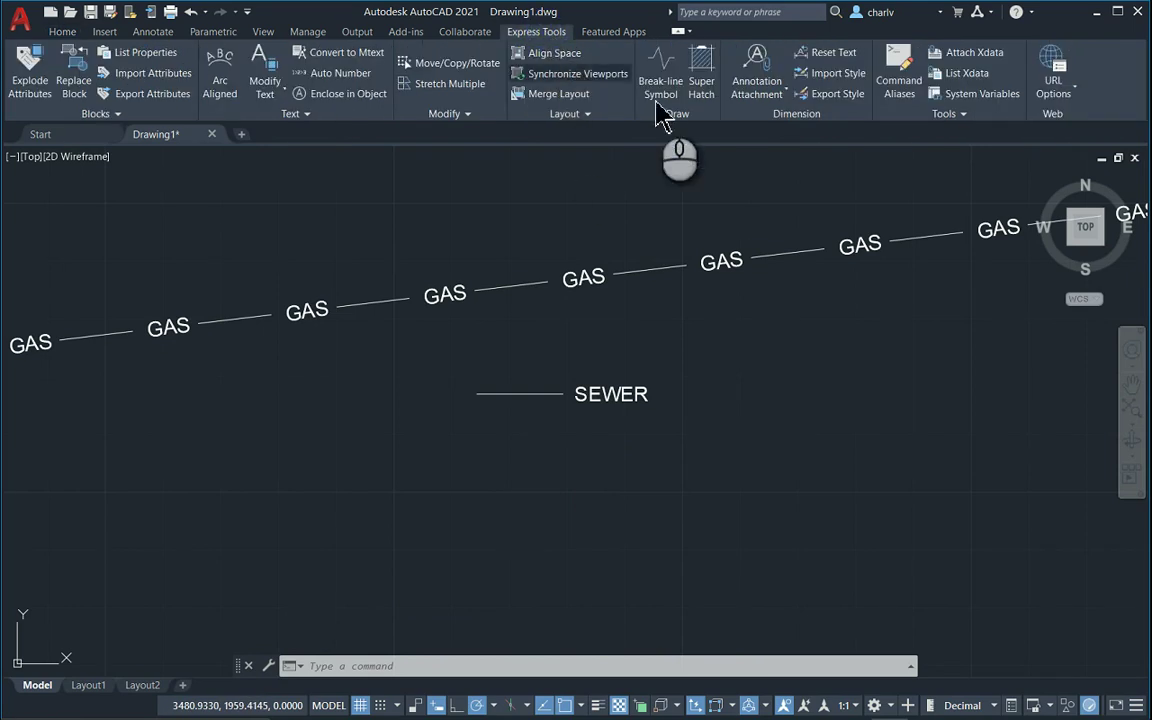
left_click(938, 120)
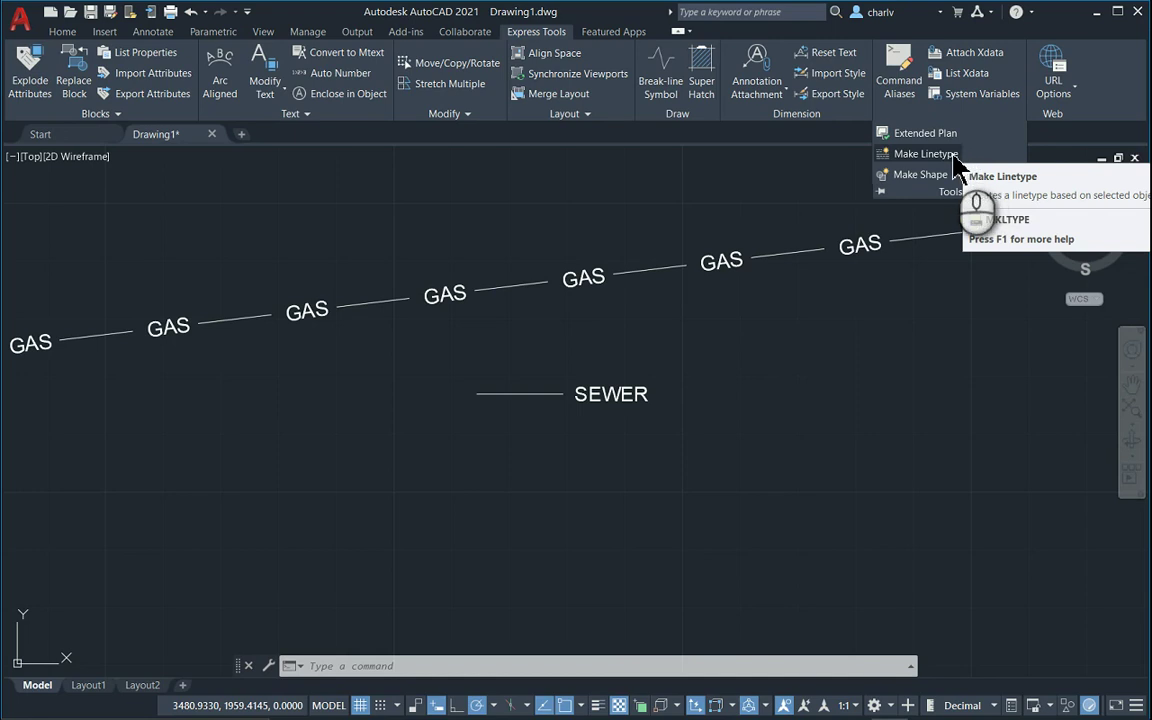
left_click(955, 160)
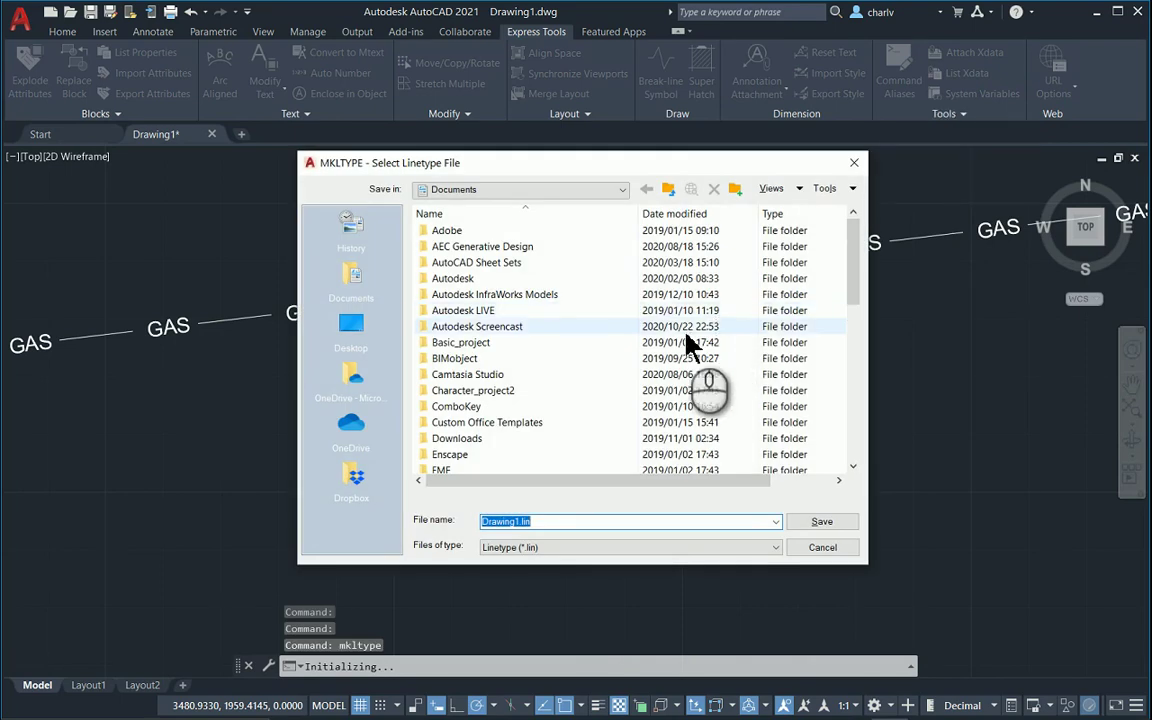
Step: Save the linetype file as sewerline on the Desktop
left_click(354, 335)
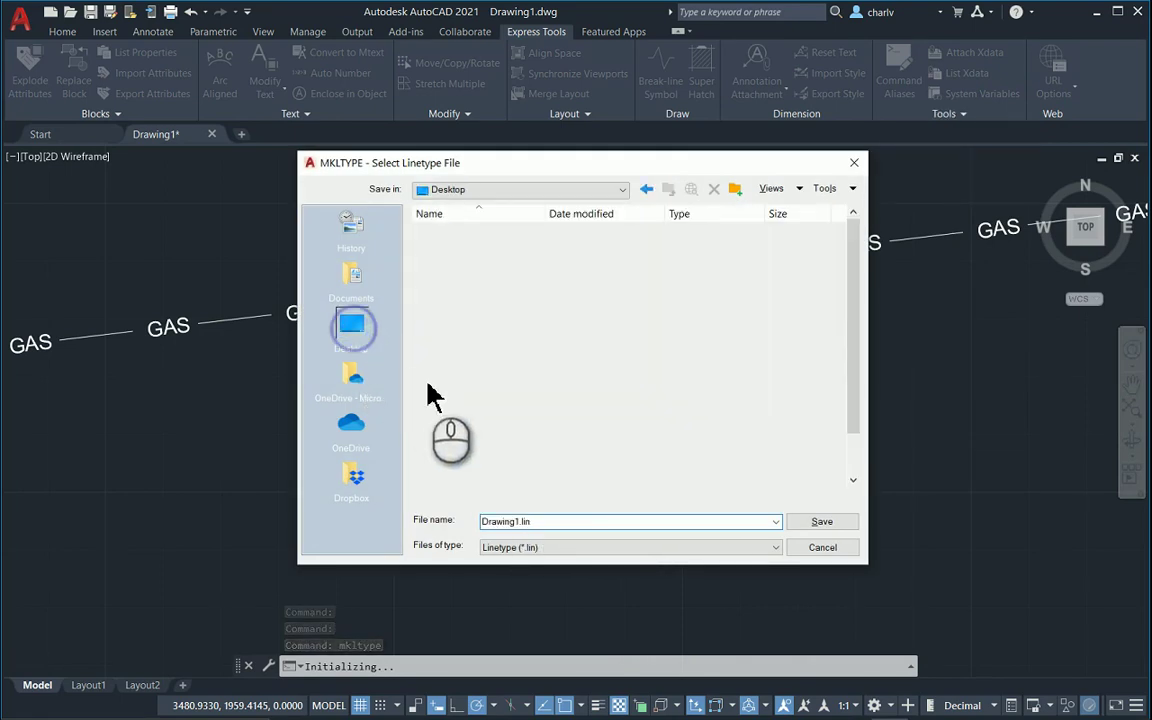
double_click(545, 521)
type("se")
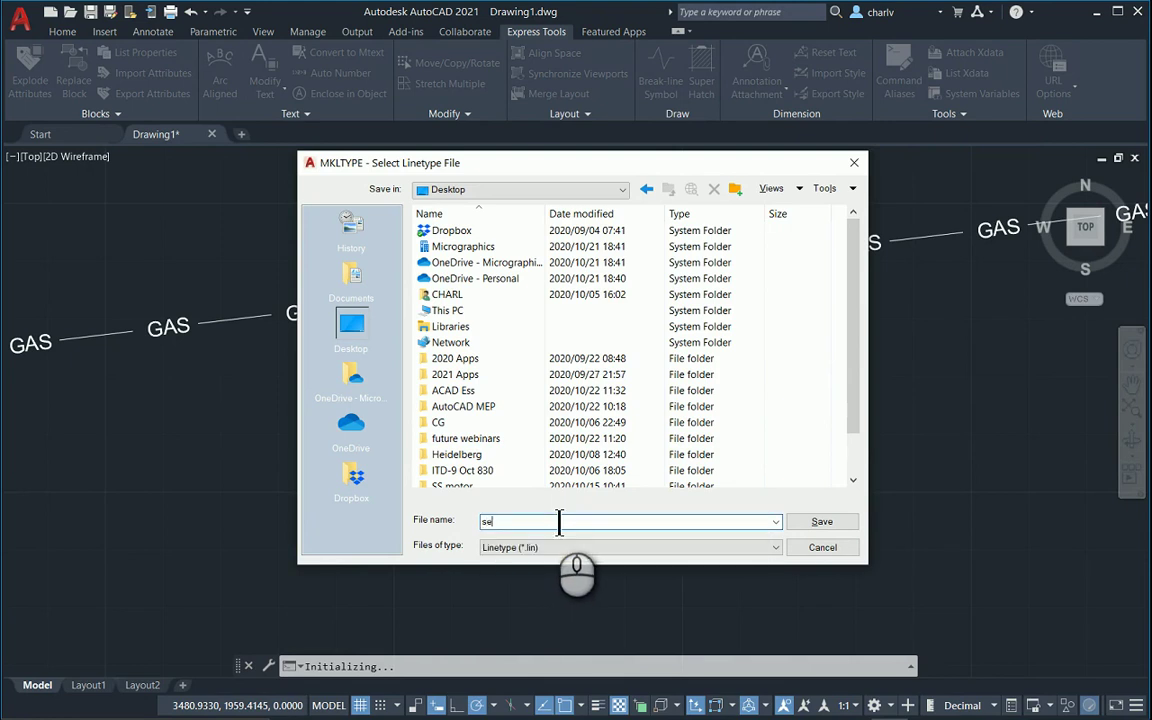
type("werline")
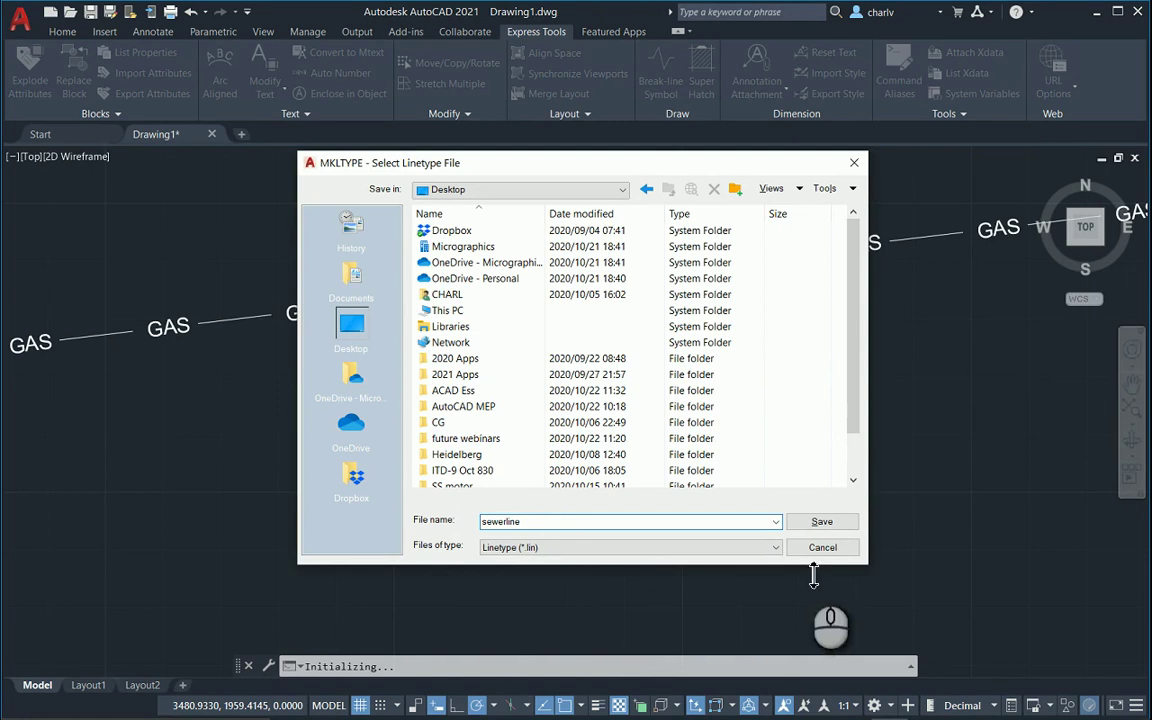
left_click(818, 523)
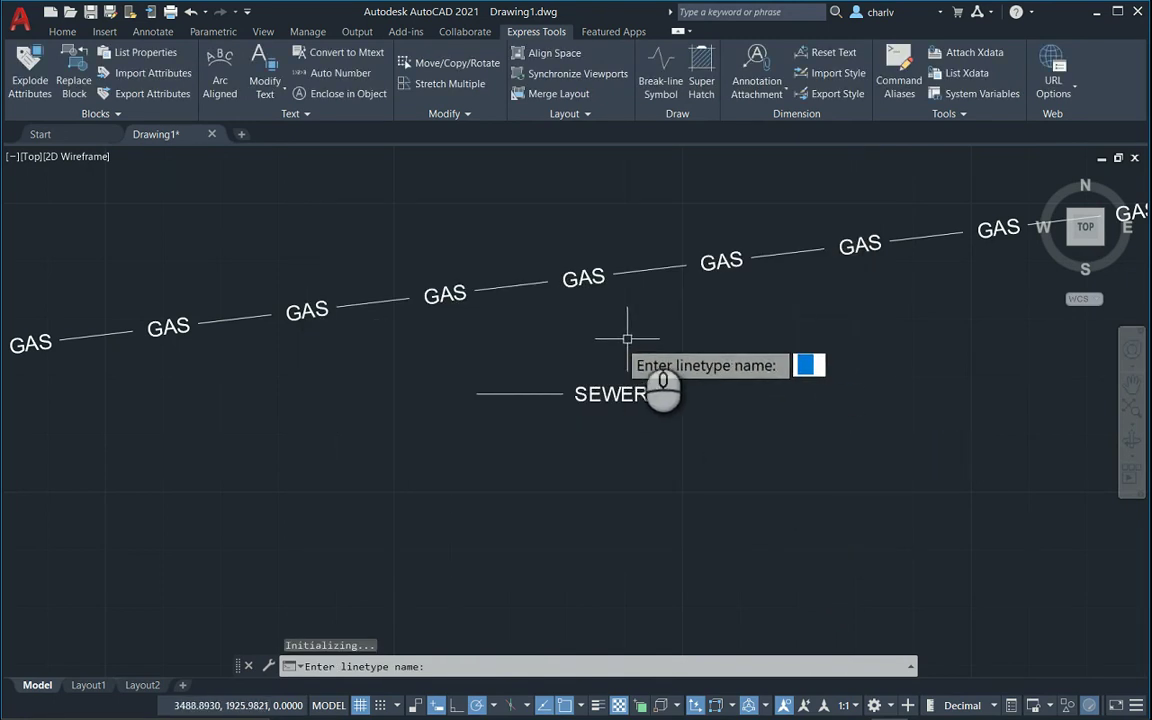
Step: Enter 'sewer' as the linetype name and 'sewer line' as its description
type("sewer")
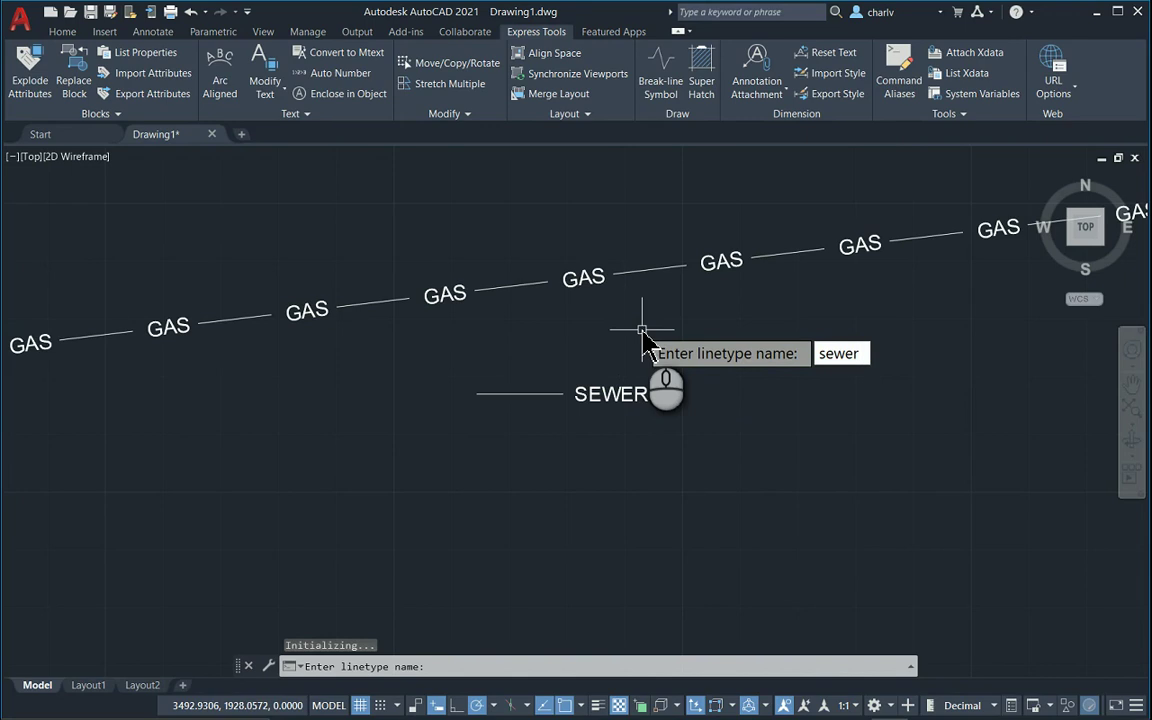
key("Return")
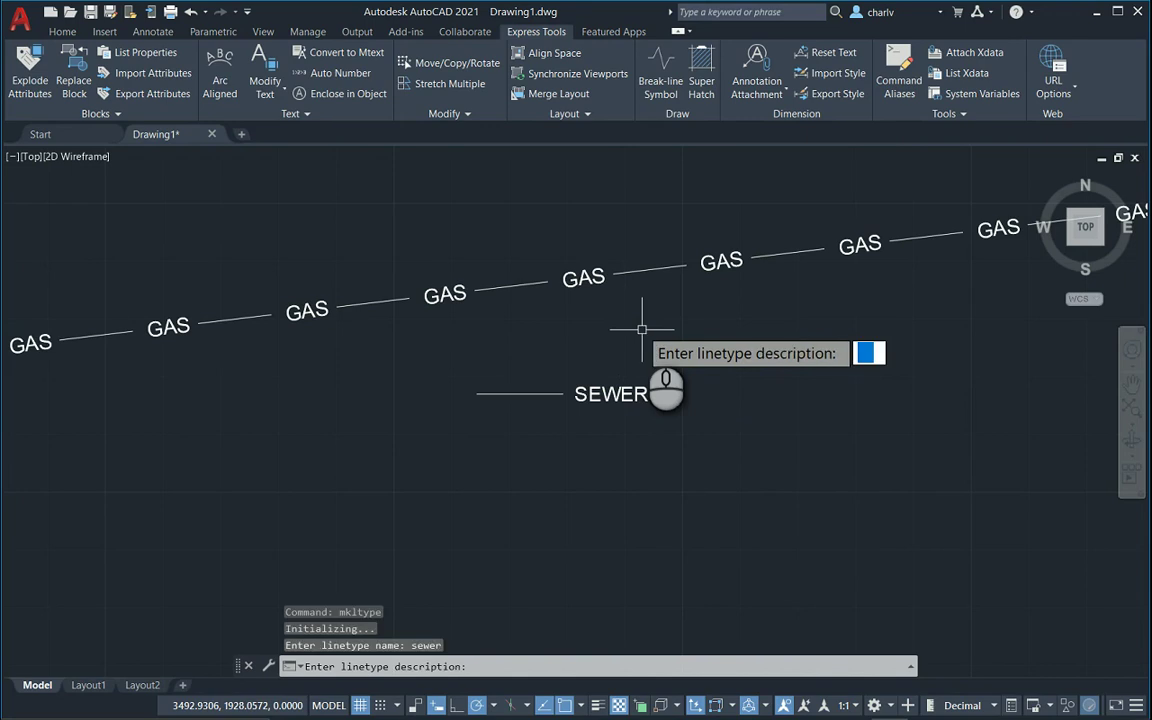
type("sewer")
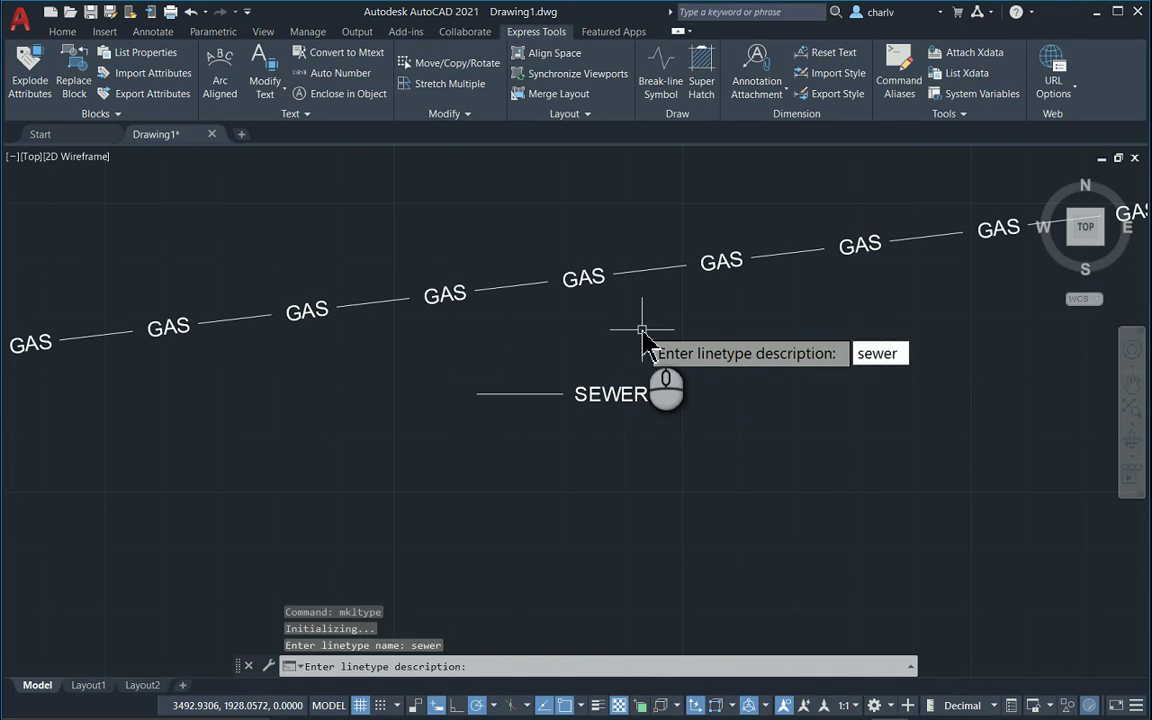
type(" line")
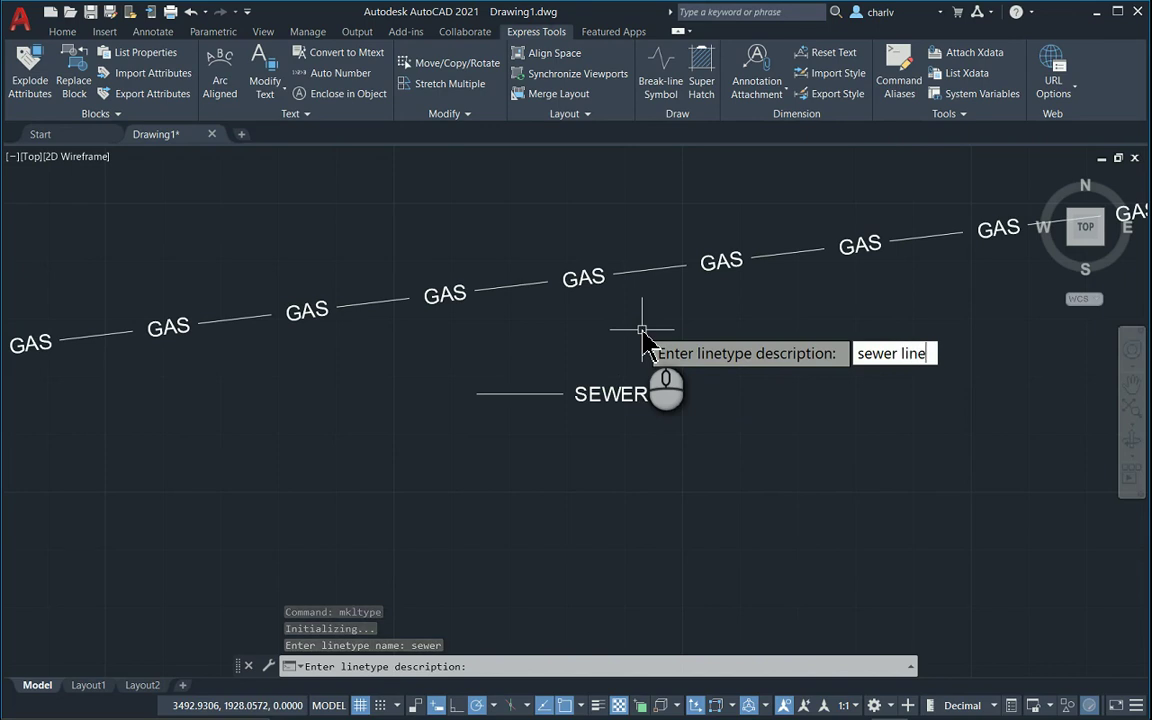
key("Return")
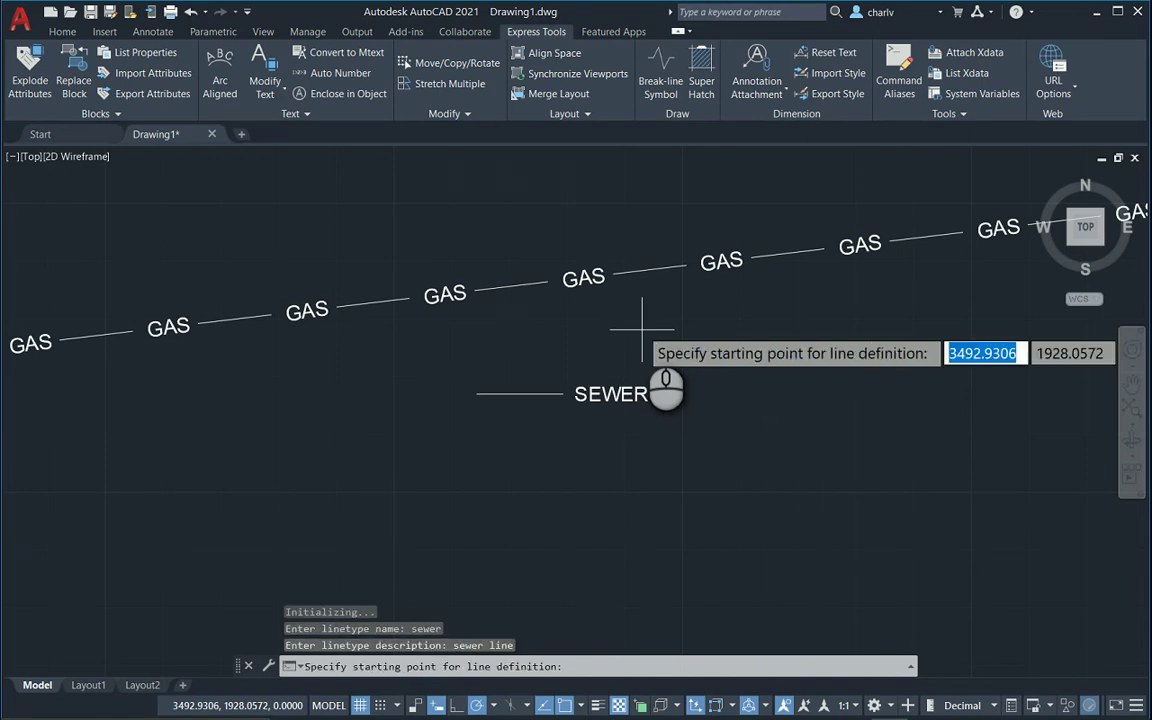
Step: Define the SEWER linetype from the sample line's left endpoint over 32 units, using the line and SEWER text
left_click(477, 394)
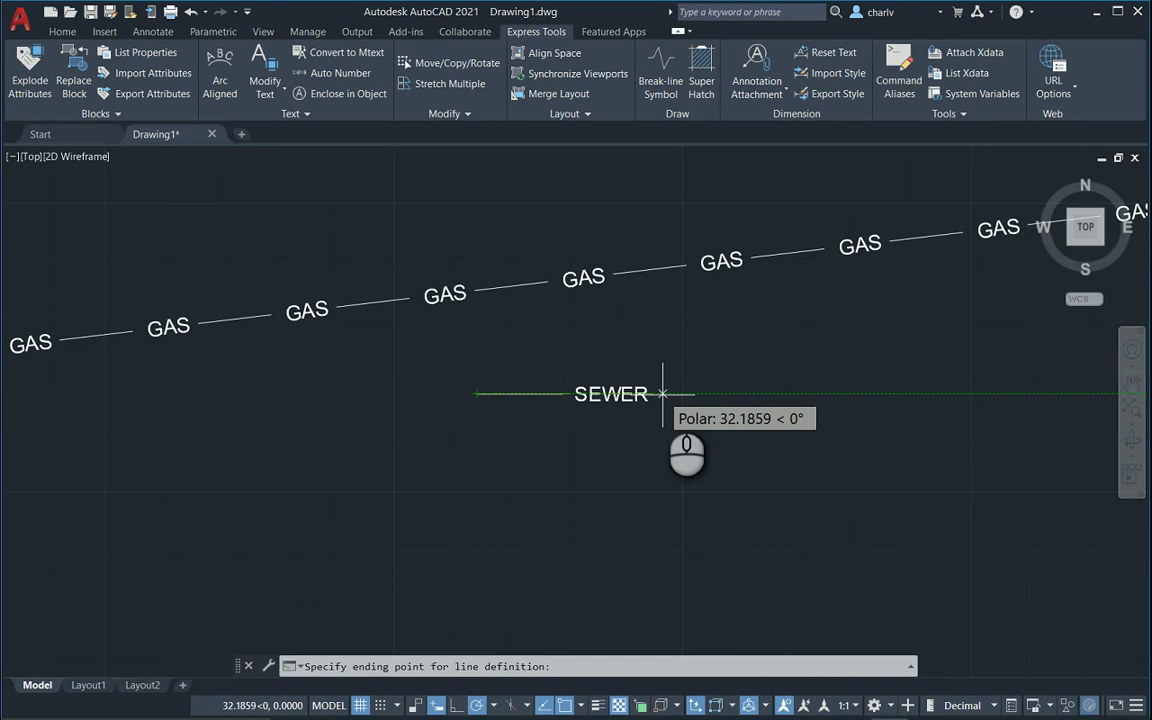
type("32")
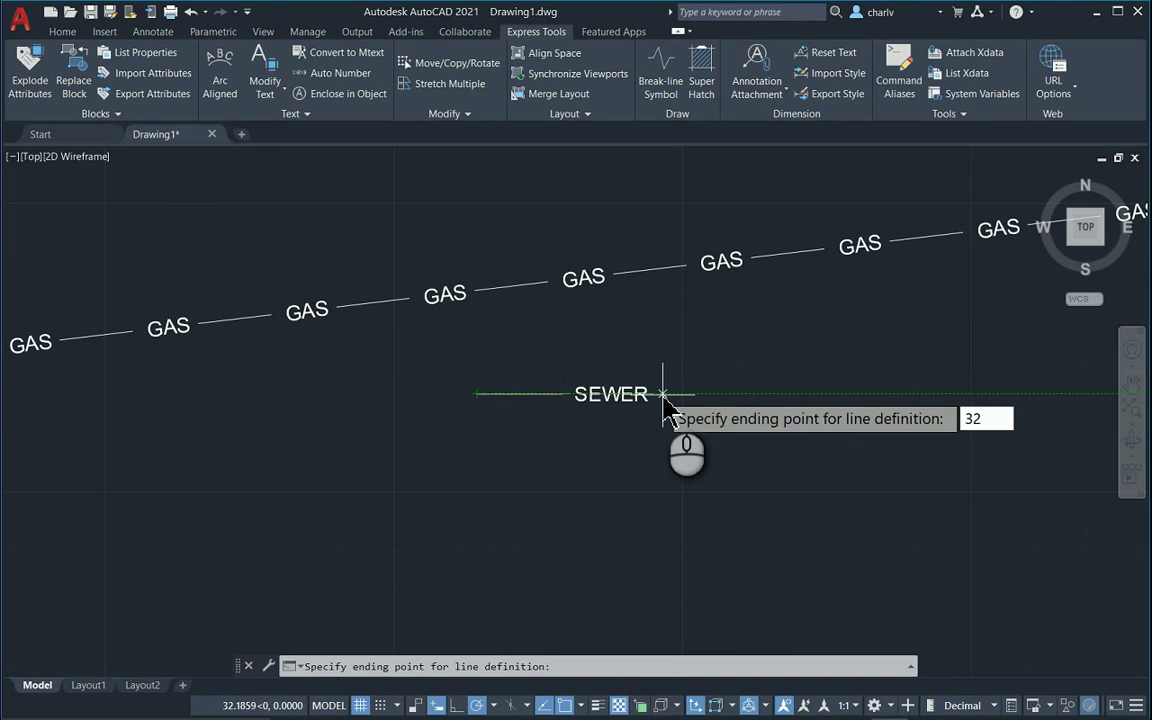
key("Return")
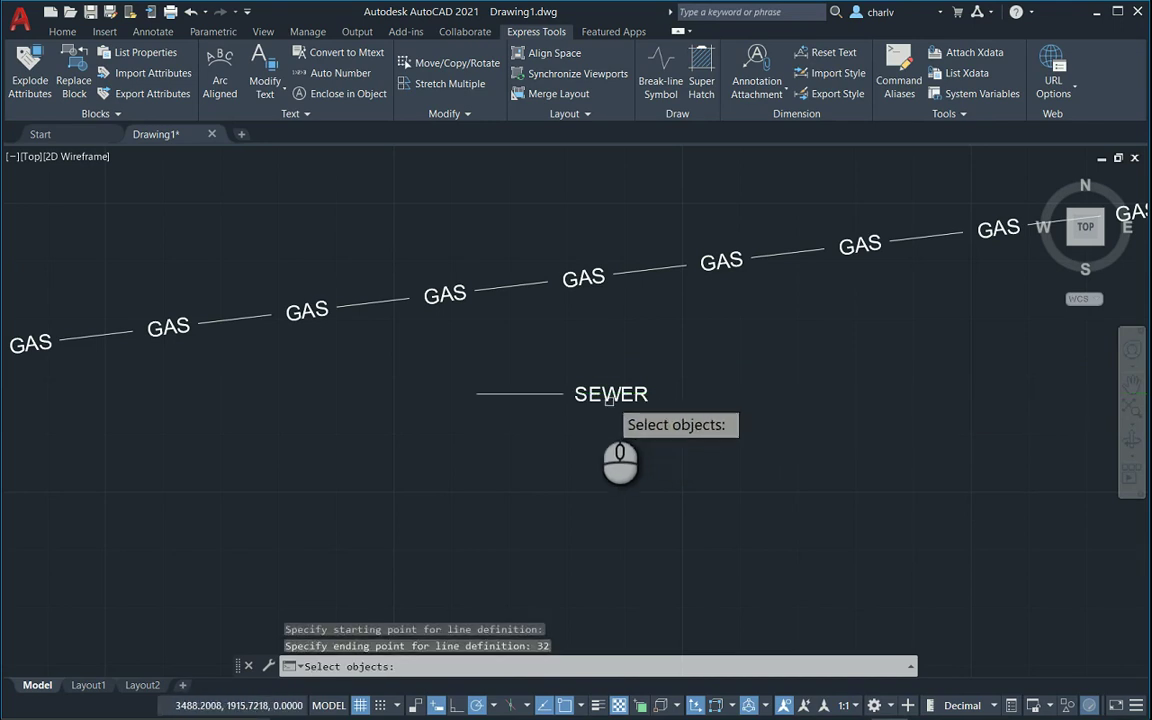
left_click(553, 394)
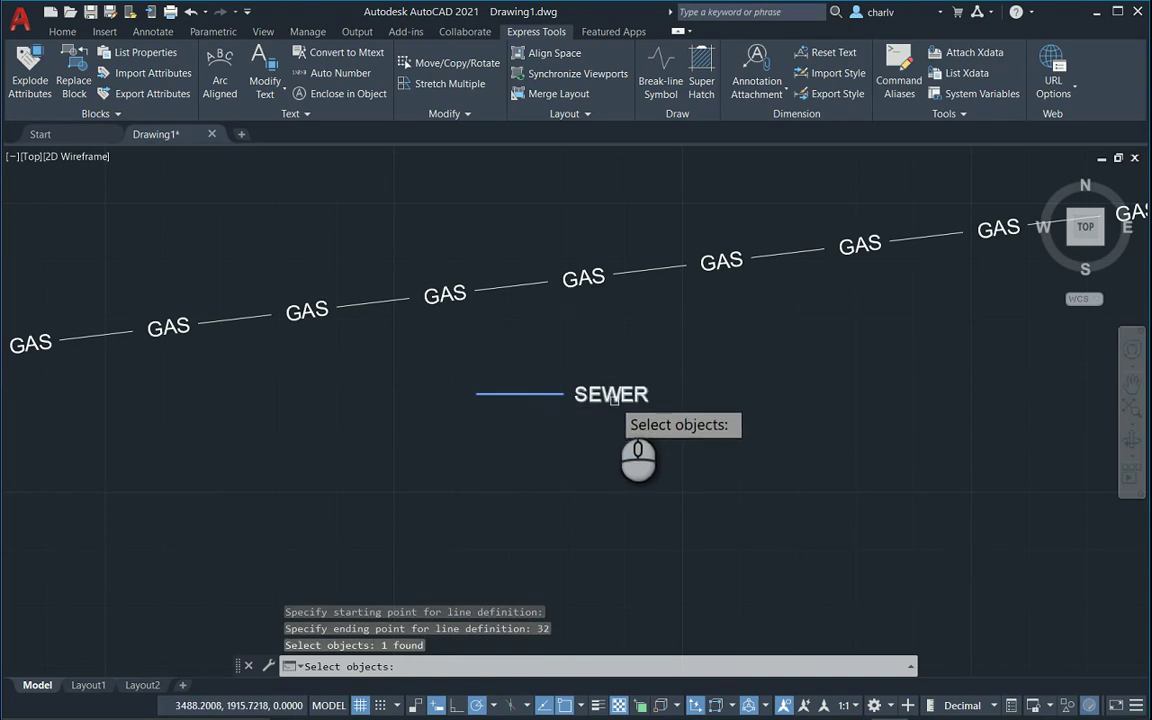
left_click(614, 397)
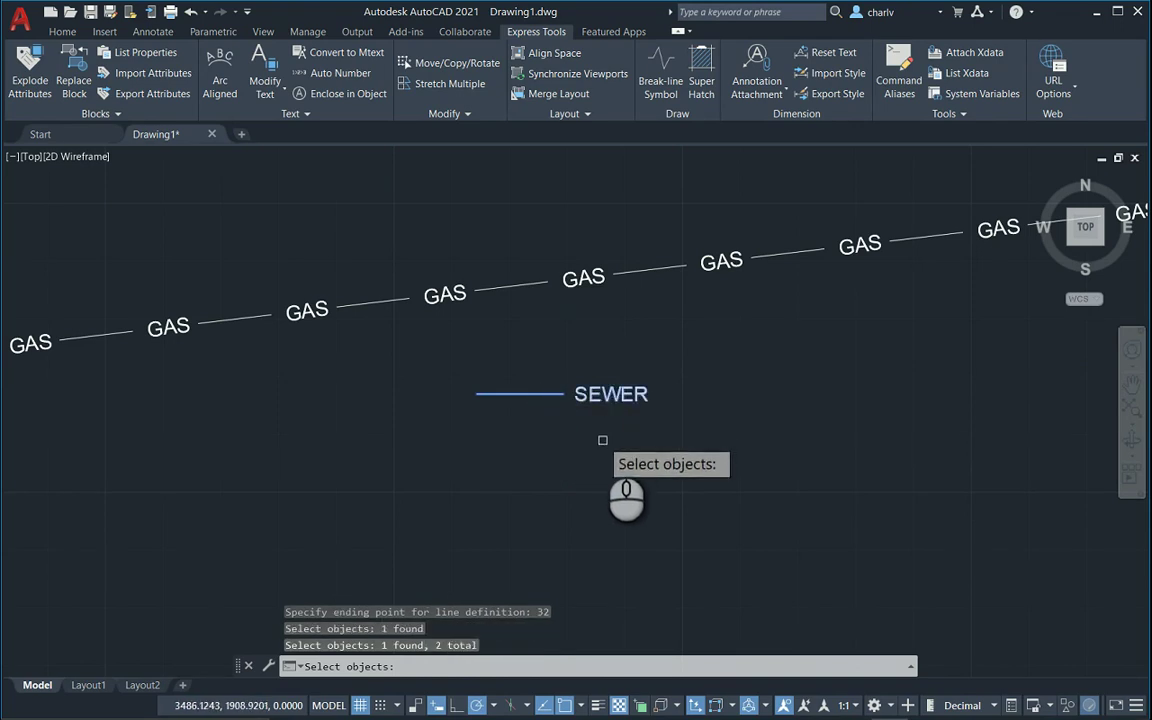
key("Return")
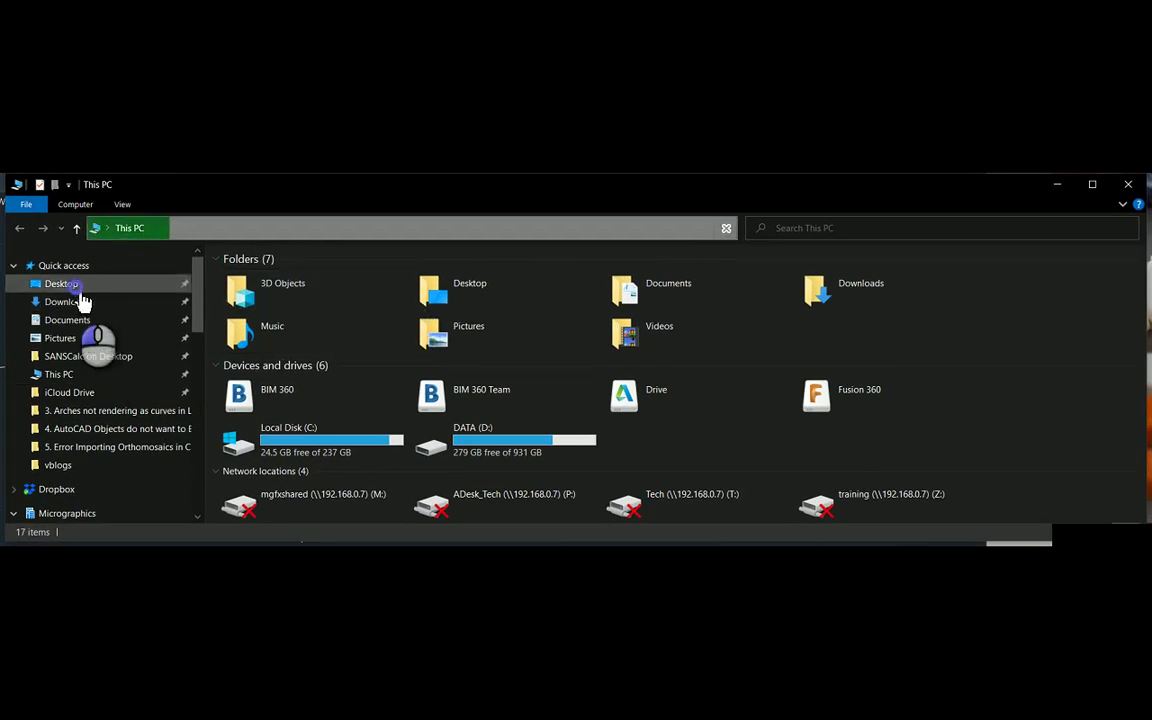
Step: Find the 1 KB sewerline.lin file on the Desktop, then return to the AutoCAD drawing
left_click(80, 287)
left_click(257, 476)
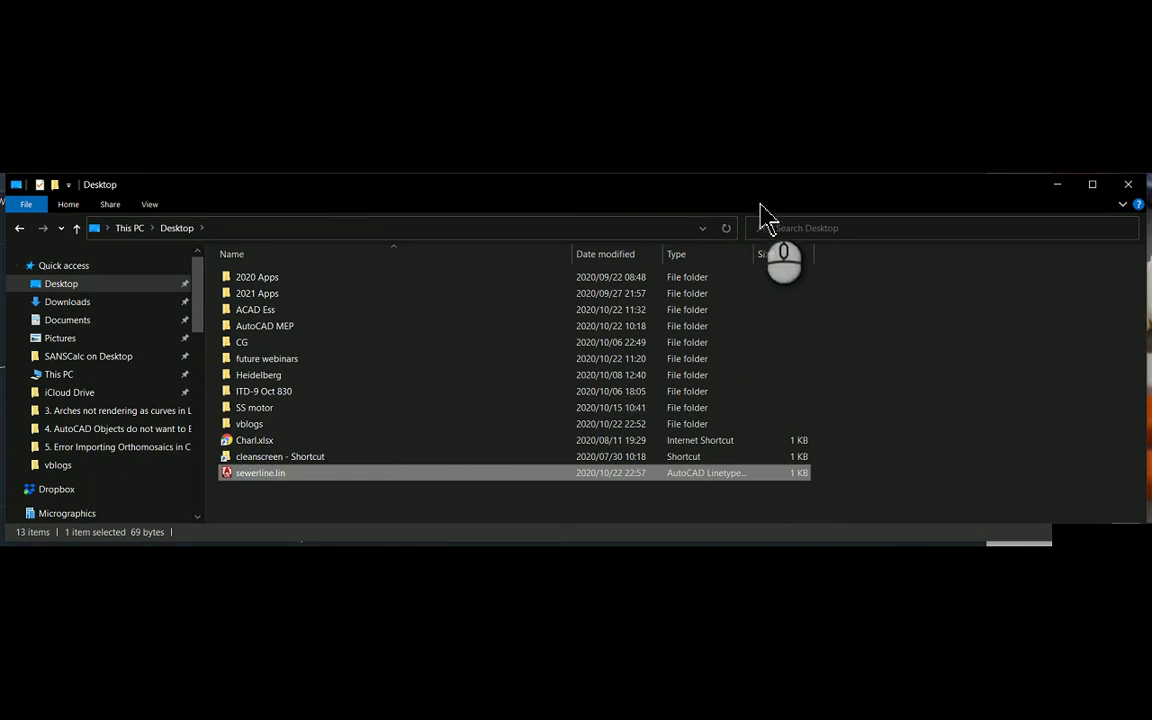
left_click_drag(964, 219, 983, 226)
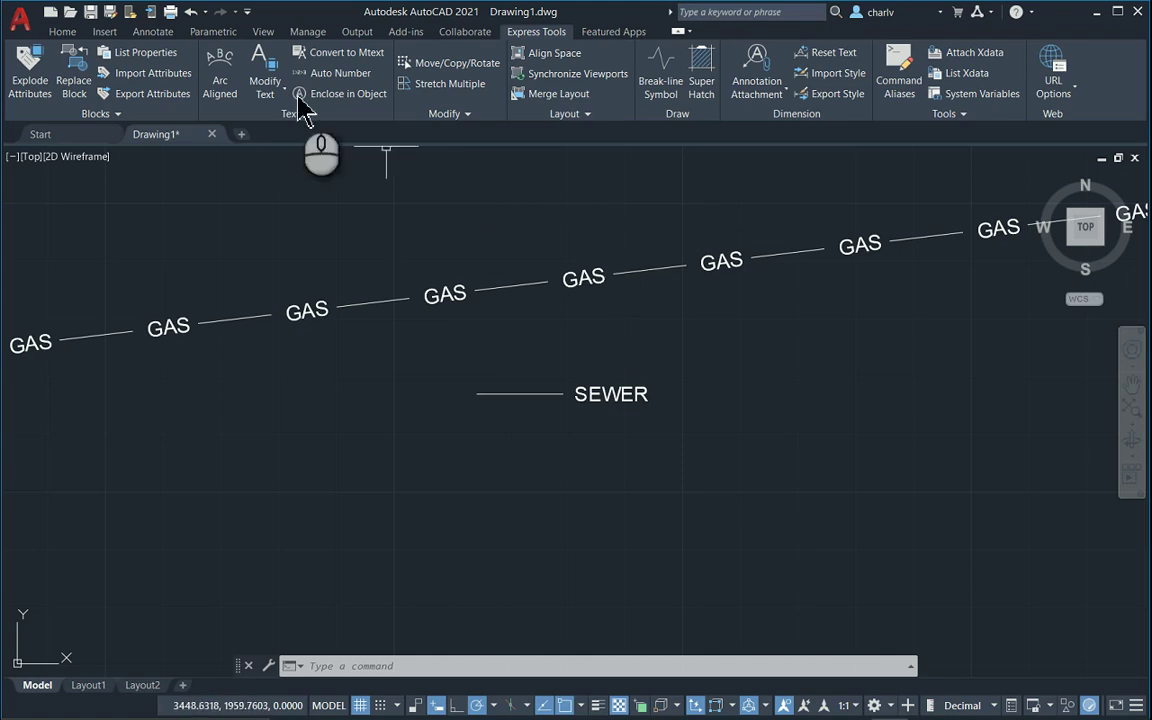
Step: Make SEWER the current linetype from the Home tab's Properties linetype list
left_click(66, 32)
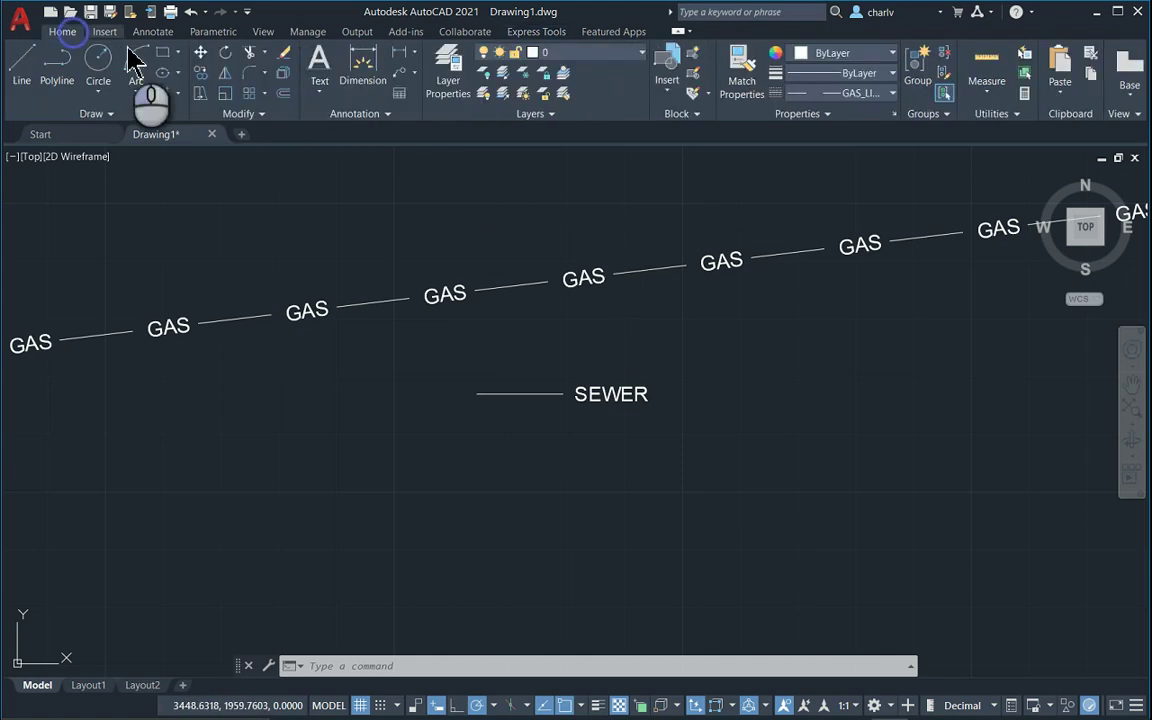
left_click(875, 95)
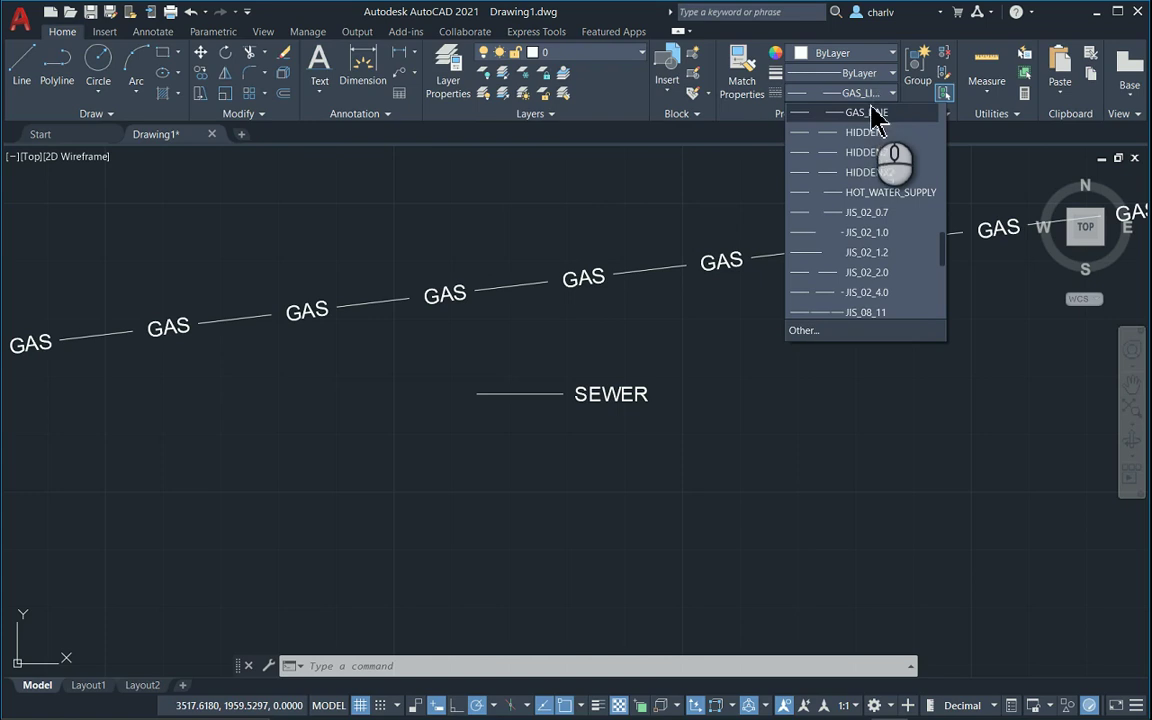
scroll(880, 270, "down", 5)
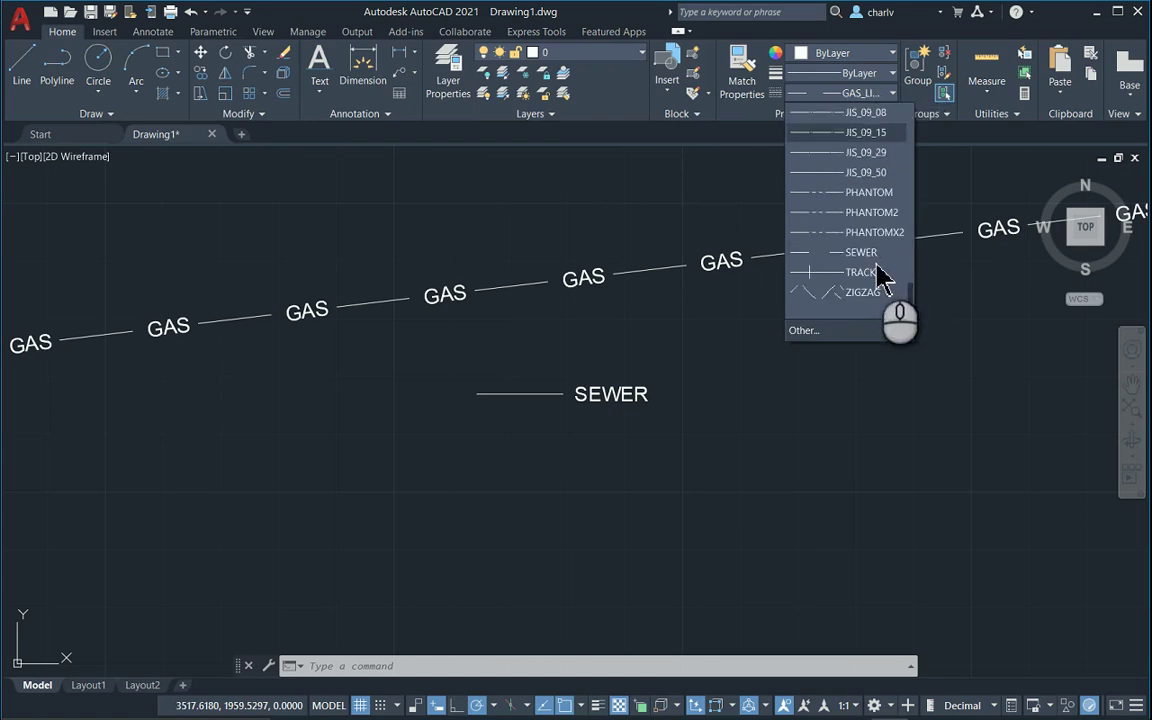
left_click(870, 254)
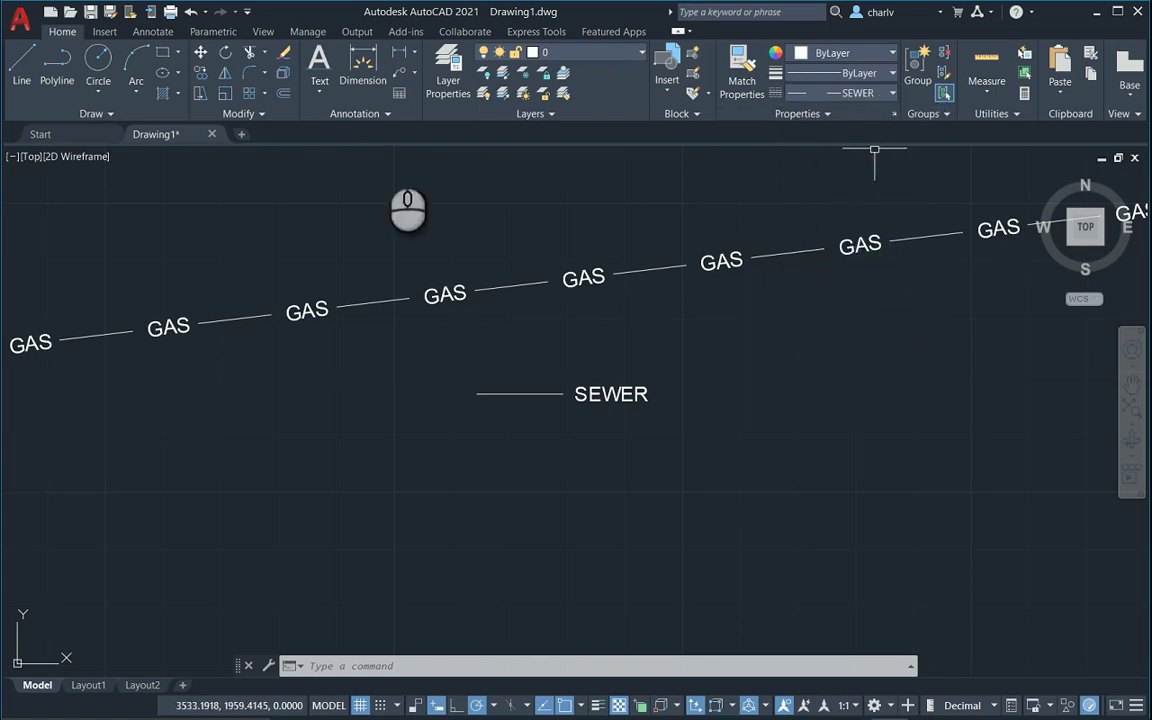
Step: Draw a two-segment line below the sample to show the repeating SEWER pattern
left_click(21, 68)
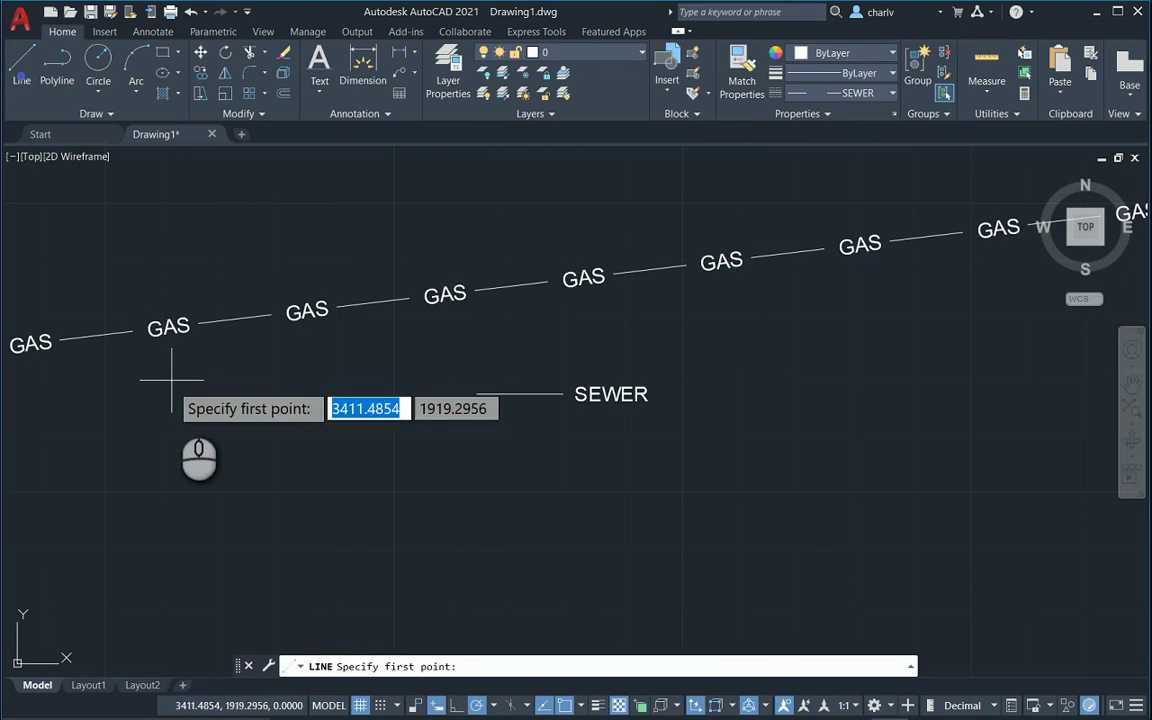
left_click(135, 517)
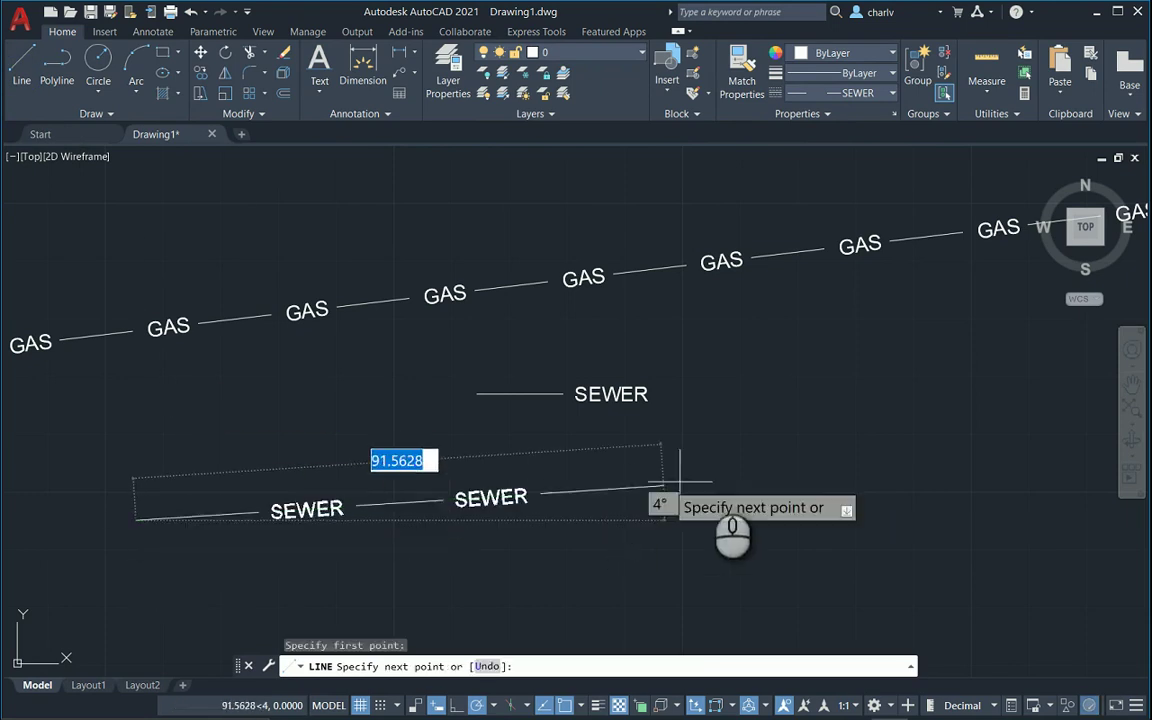
left_click(978, 397)
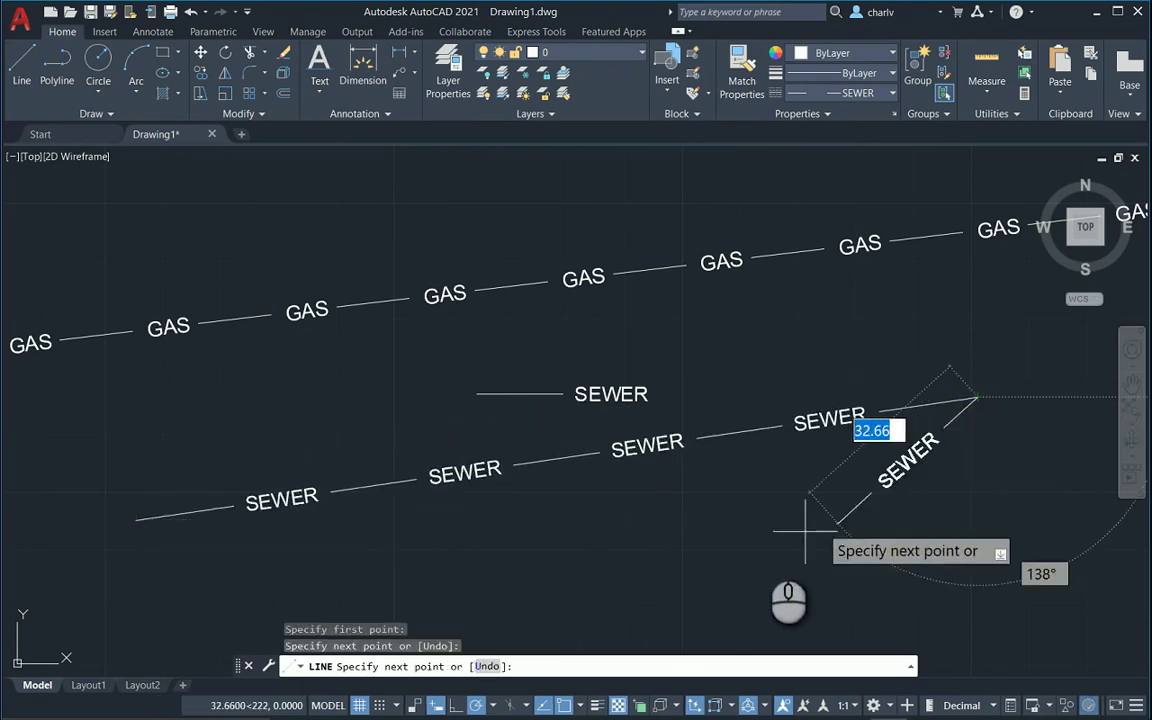
left_click(650, 585)
key("Escape")
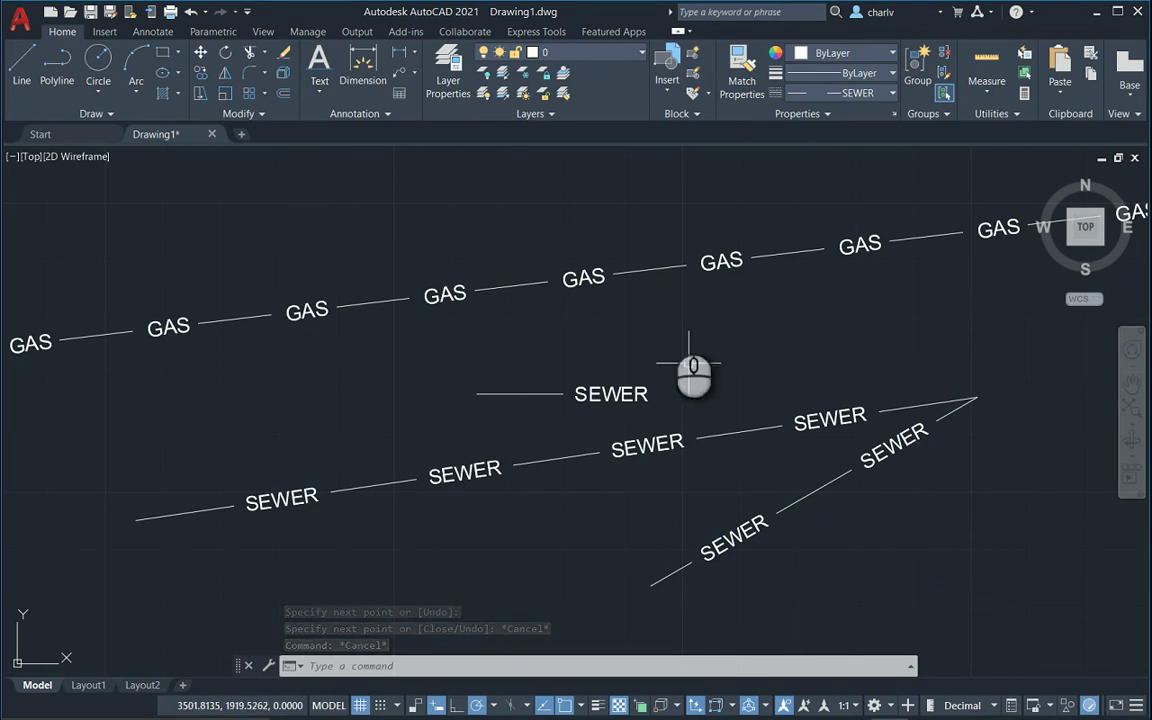
Step: Expand the Express Tools Tools panel to show Extended Plan, Make Linetype and Make Shape
left_click(533, 33)
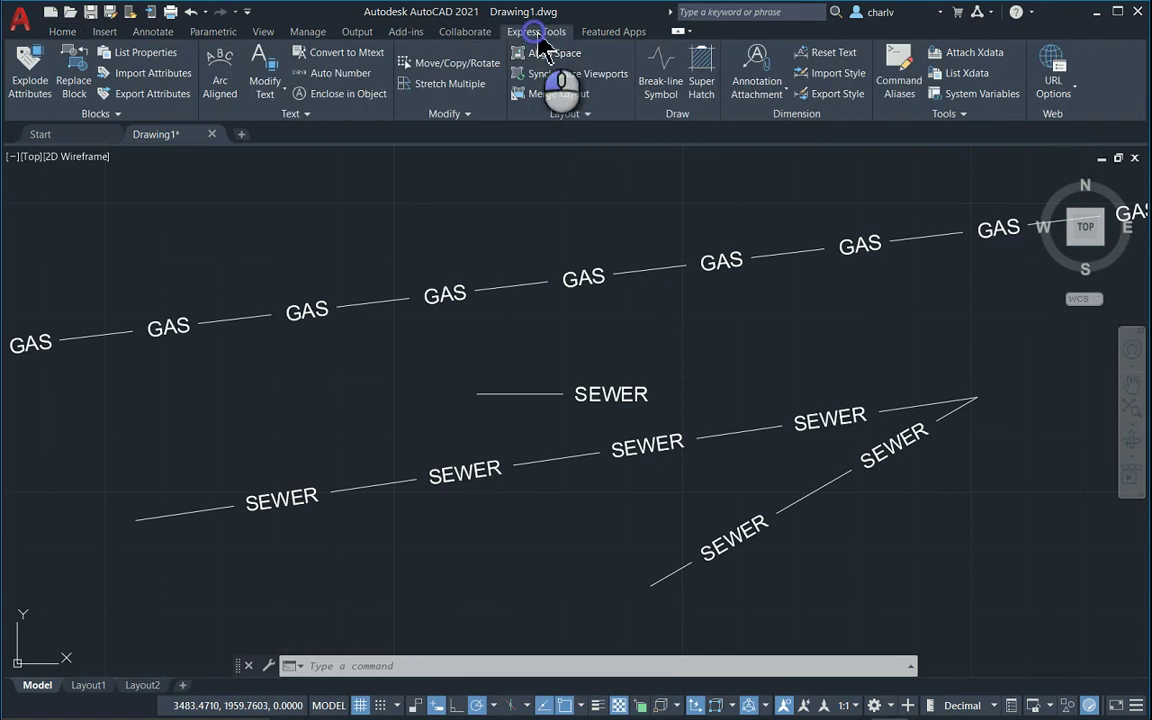
left_click(948, 114)
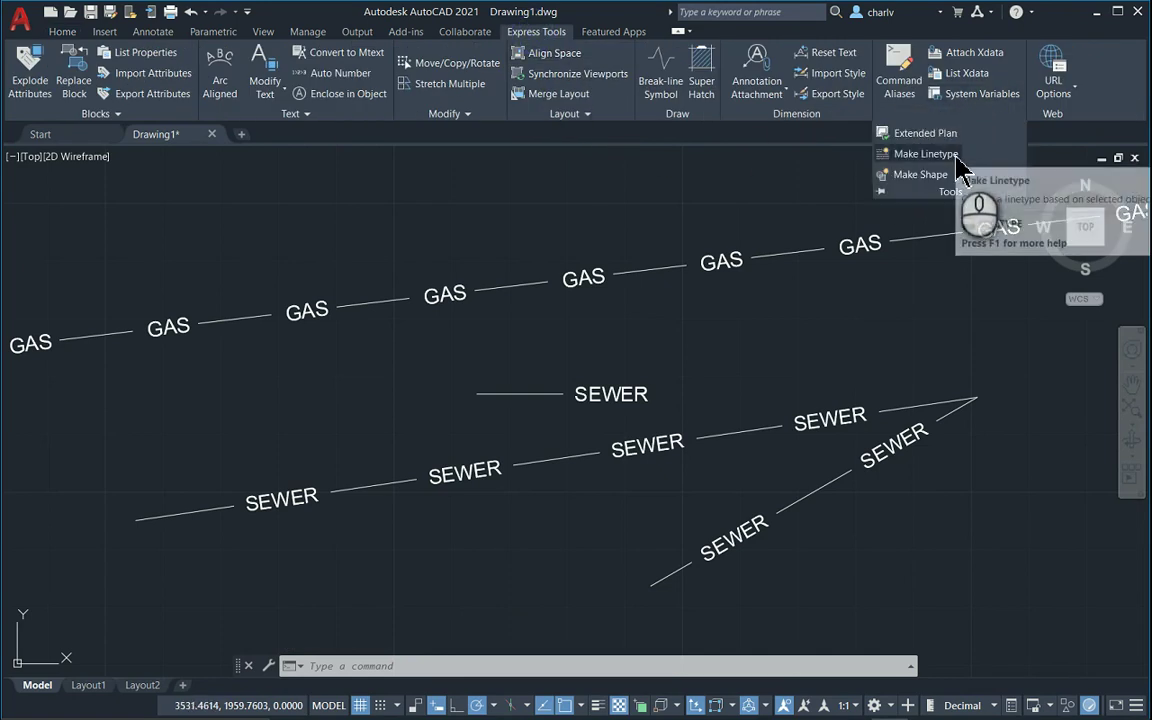